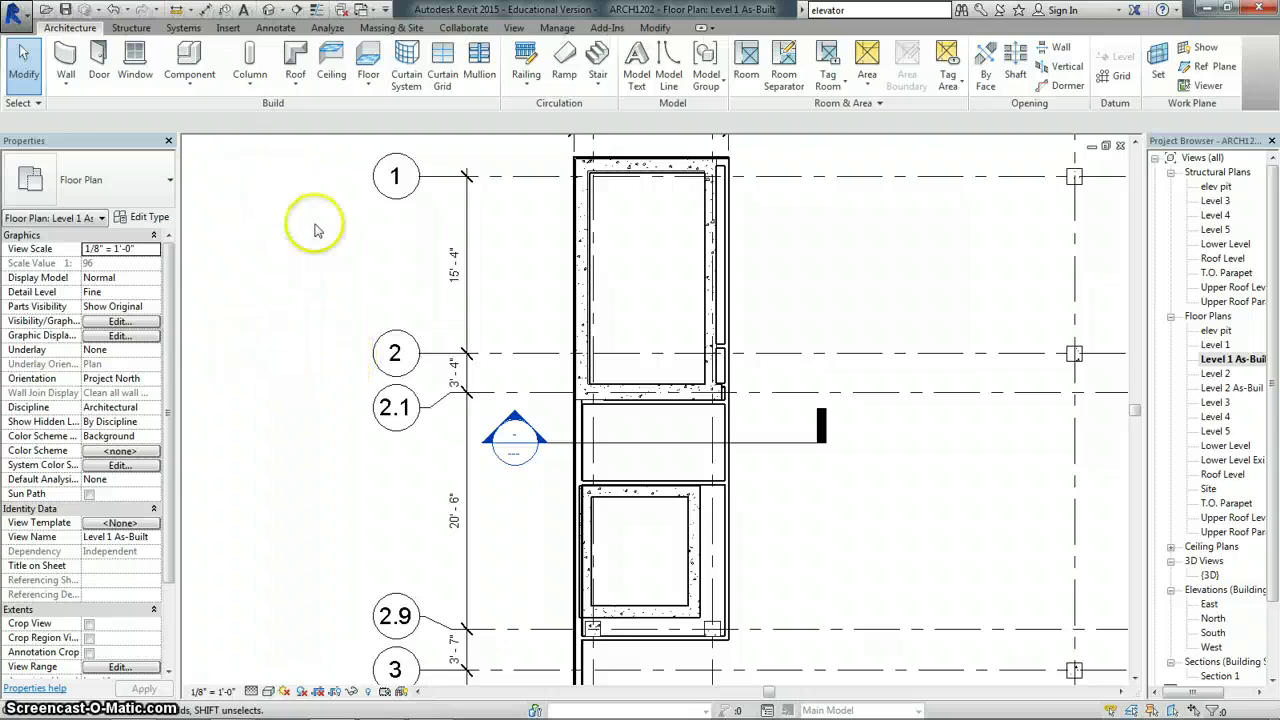
Step: Start placing a door and open the Doors folder of the US Imperial library for loading a family
left_click(100, 58)
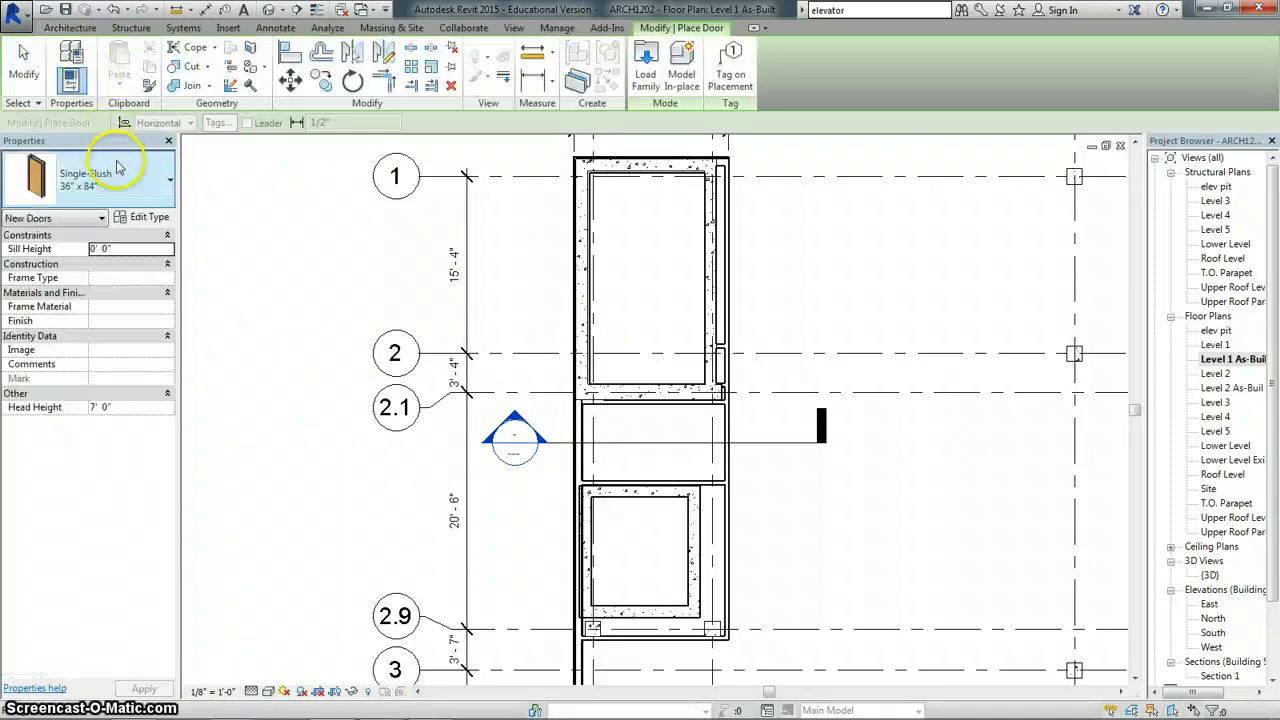
left_click(166, 184)
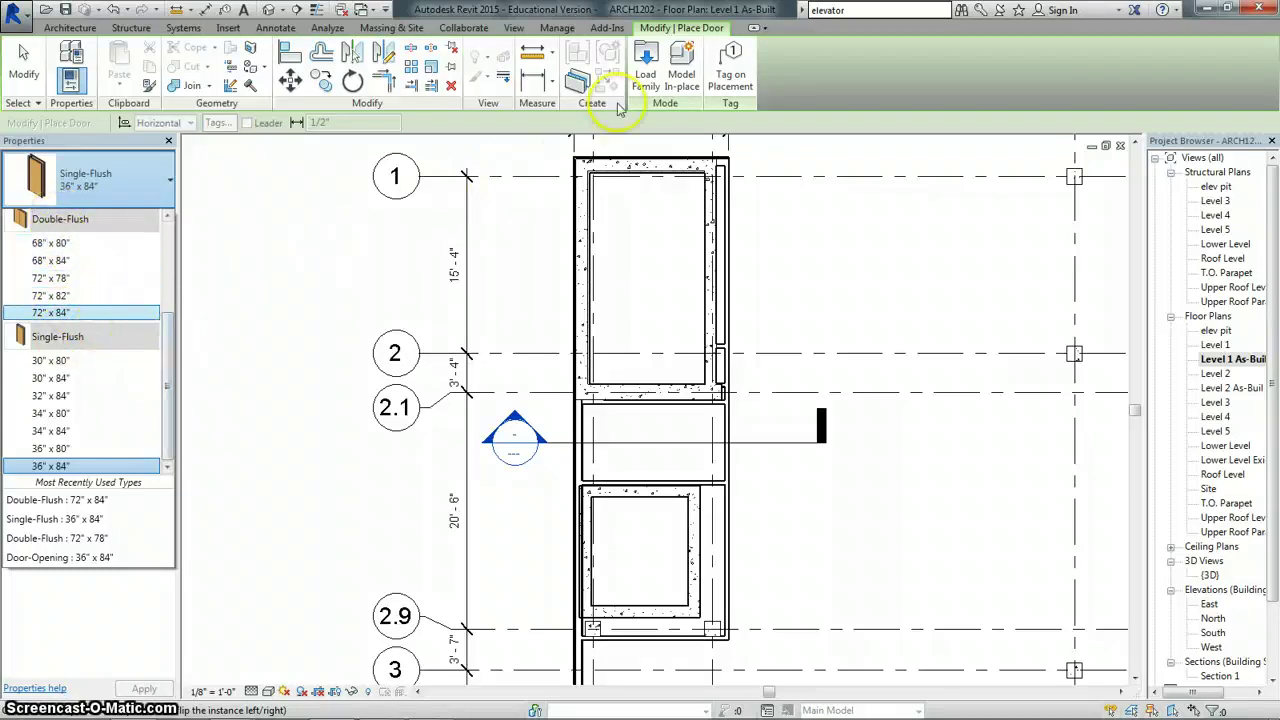
left_click(645, 56)
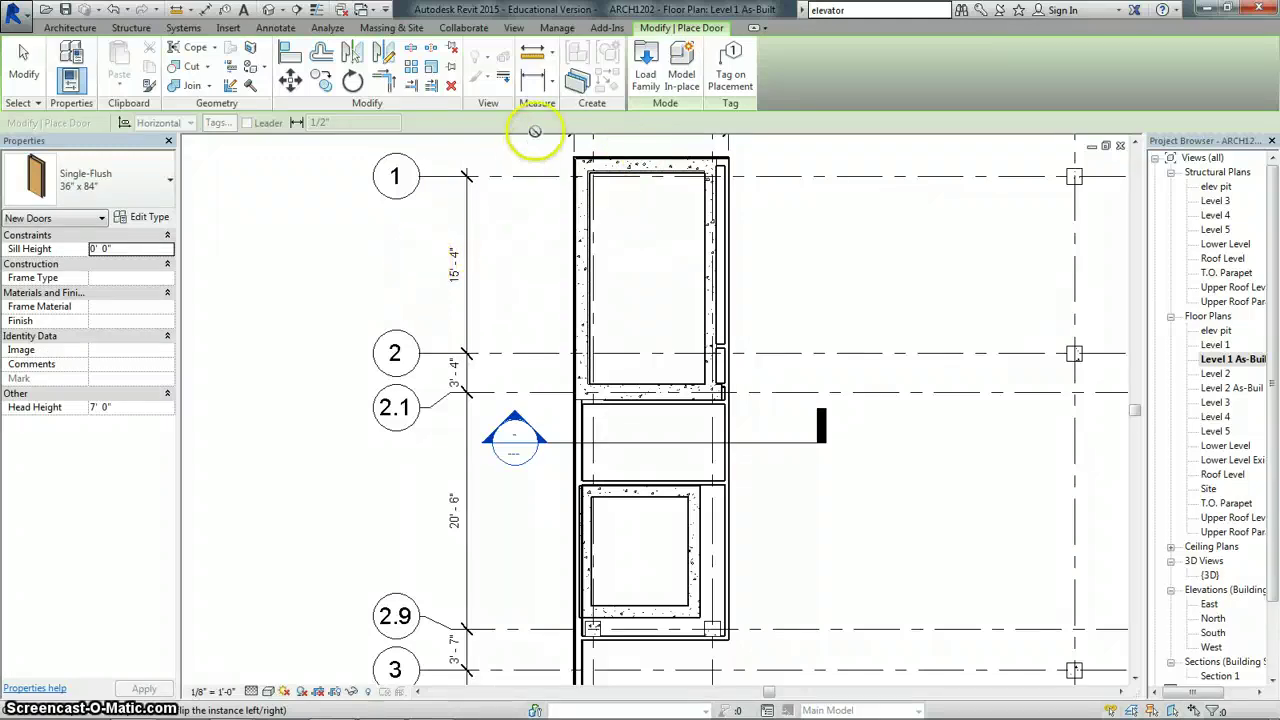
left_click(645, 62)
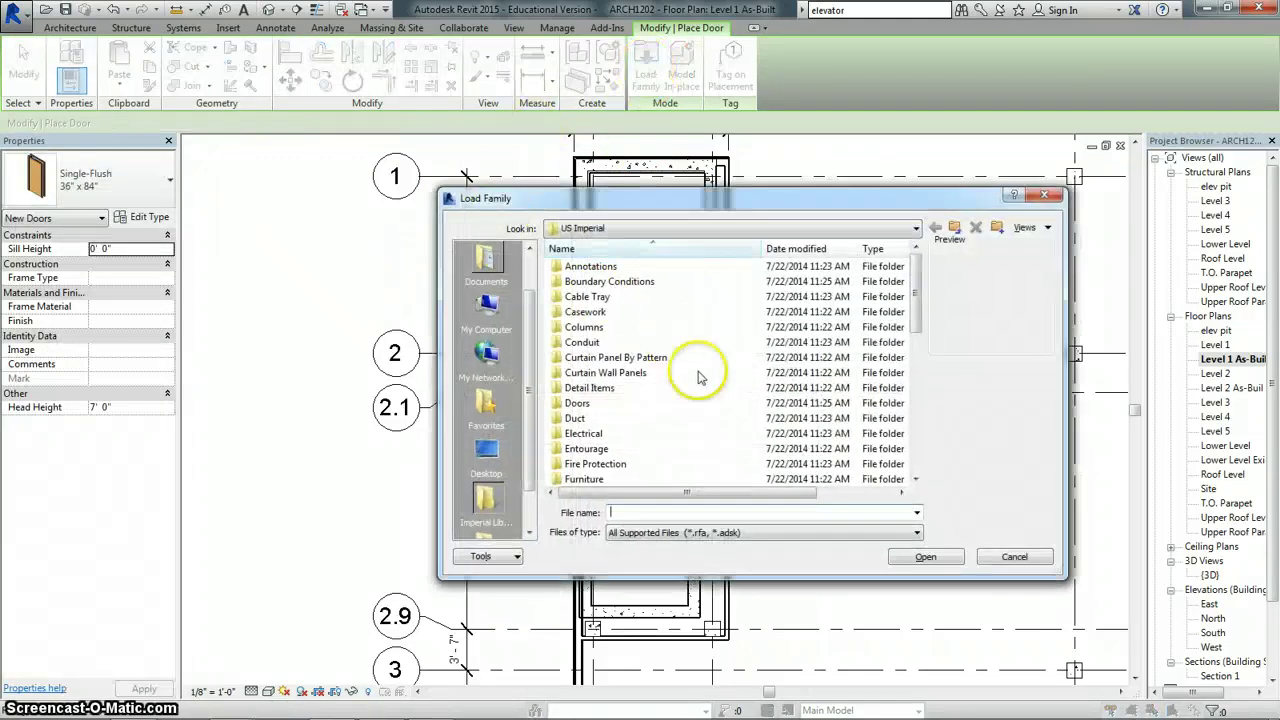
double_click(600, 404)
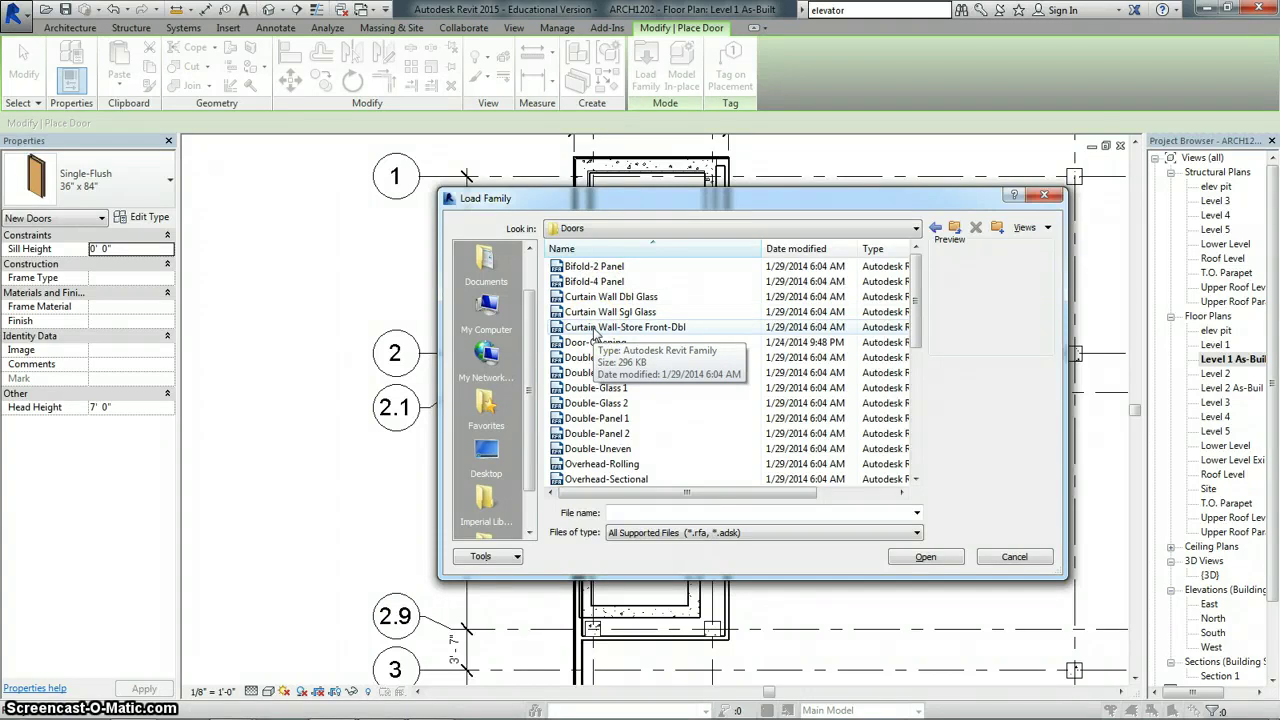
Step: Preview the bifold, Door-Opening, Double-Flush and Single-Glass door families, and leave the library without loading any
left_click(592, 283)
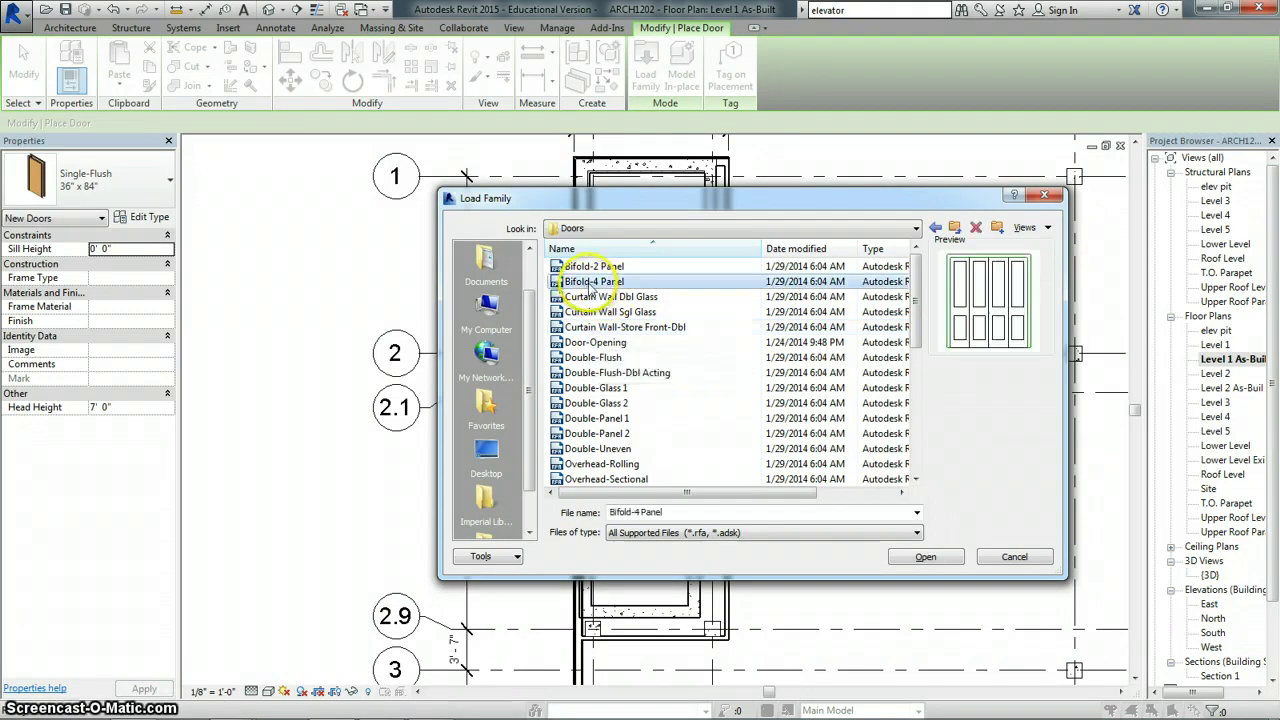
left_click(590, 267)
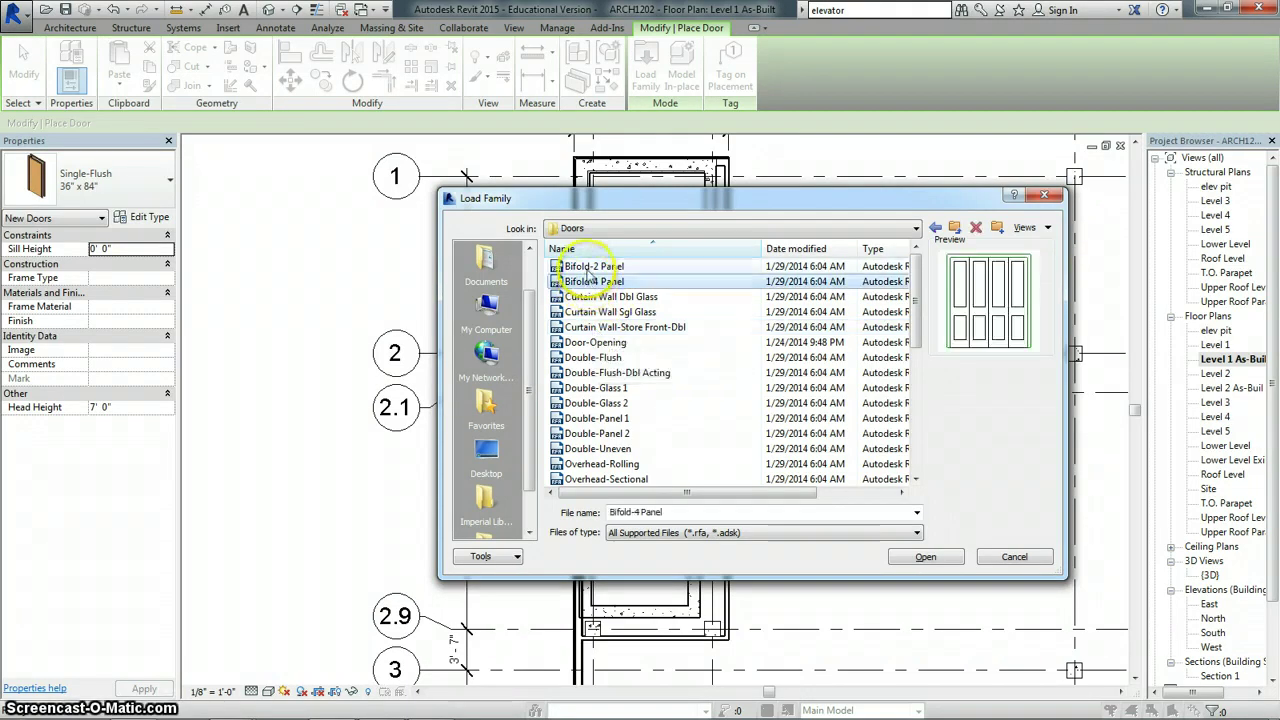
left_click(572, 343)
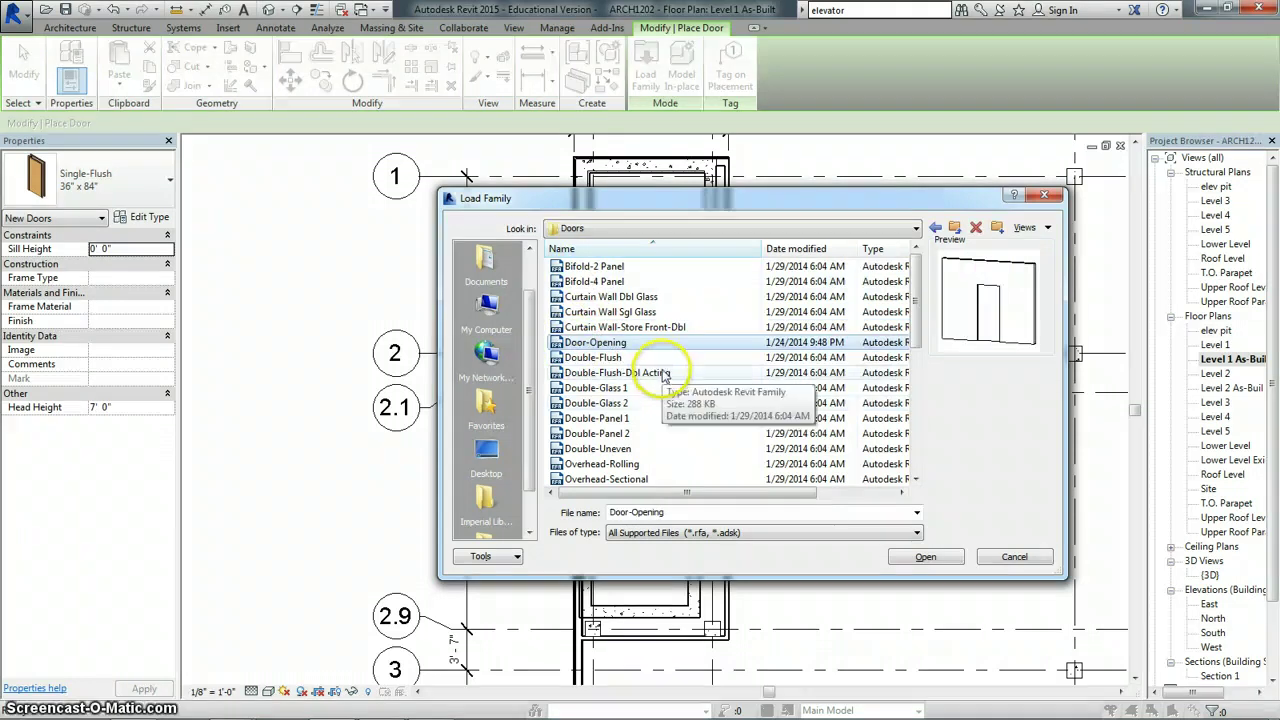
left_click(597, 359)
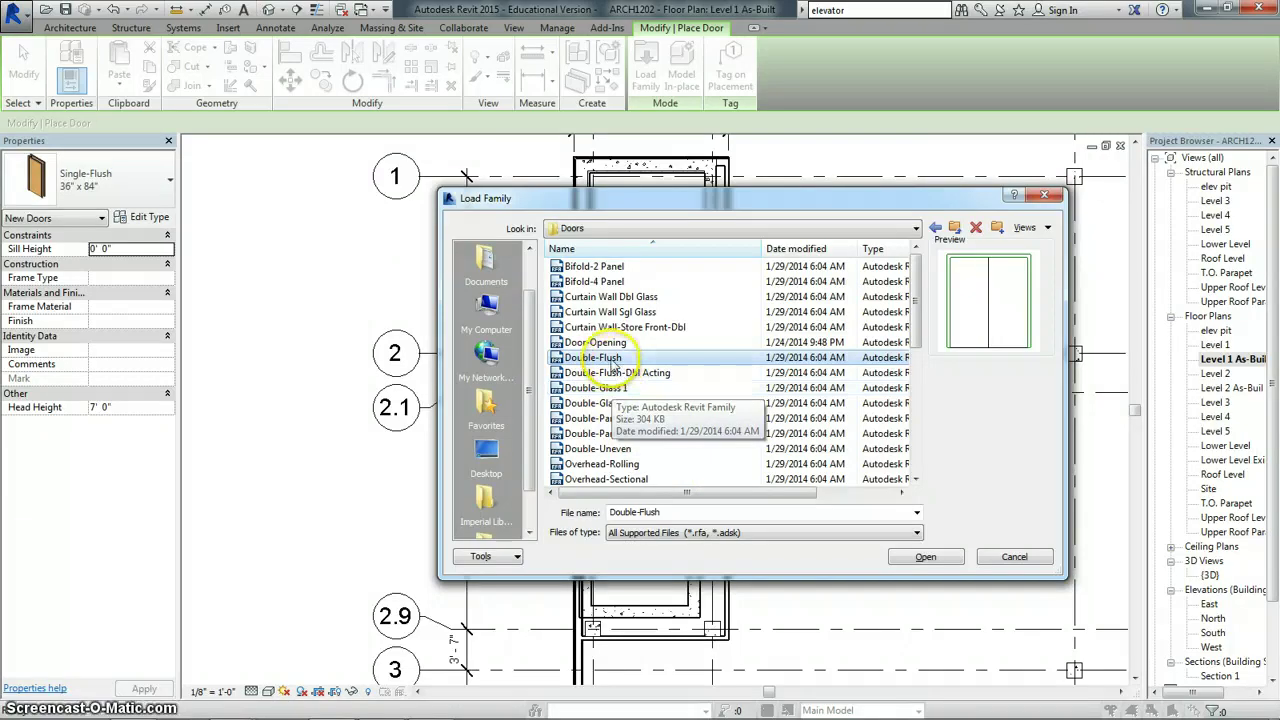
left_click(608, 375)
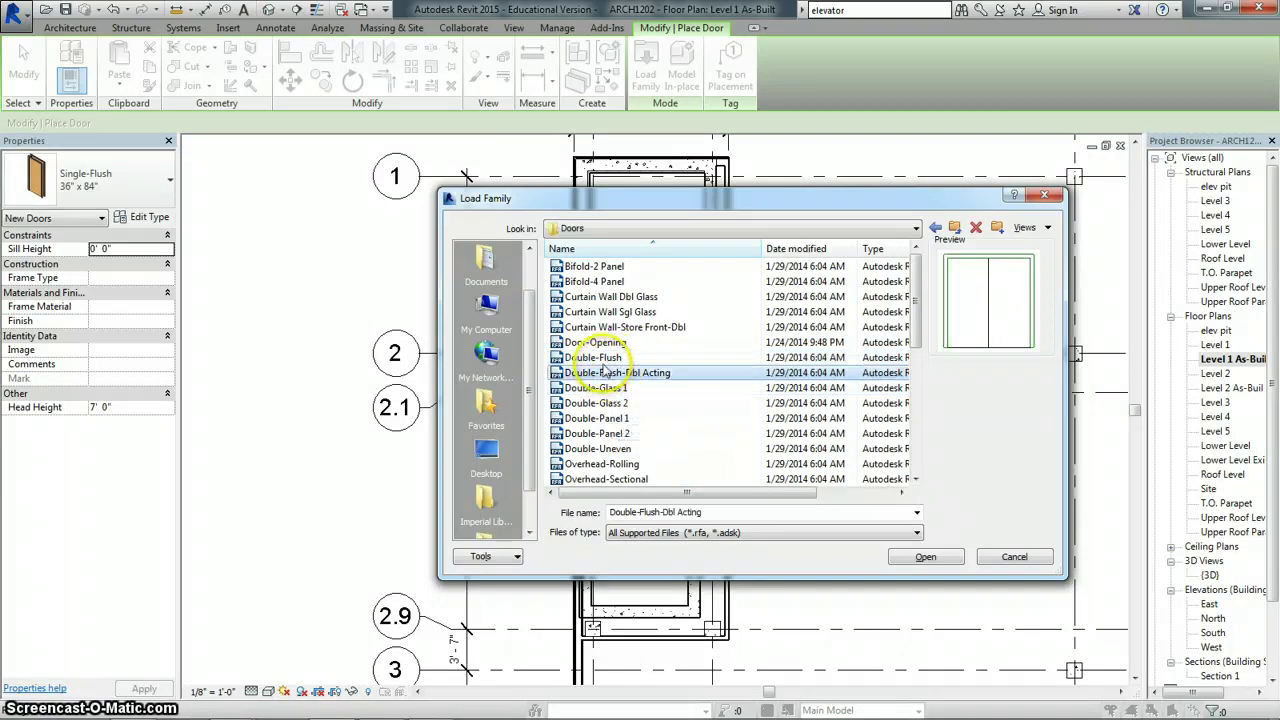
left_click(603, 359)
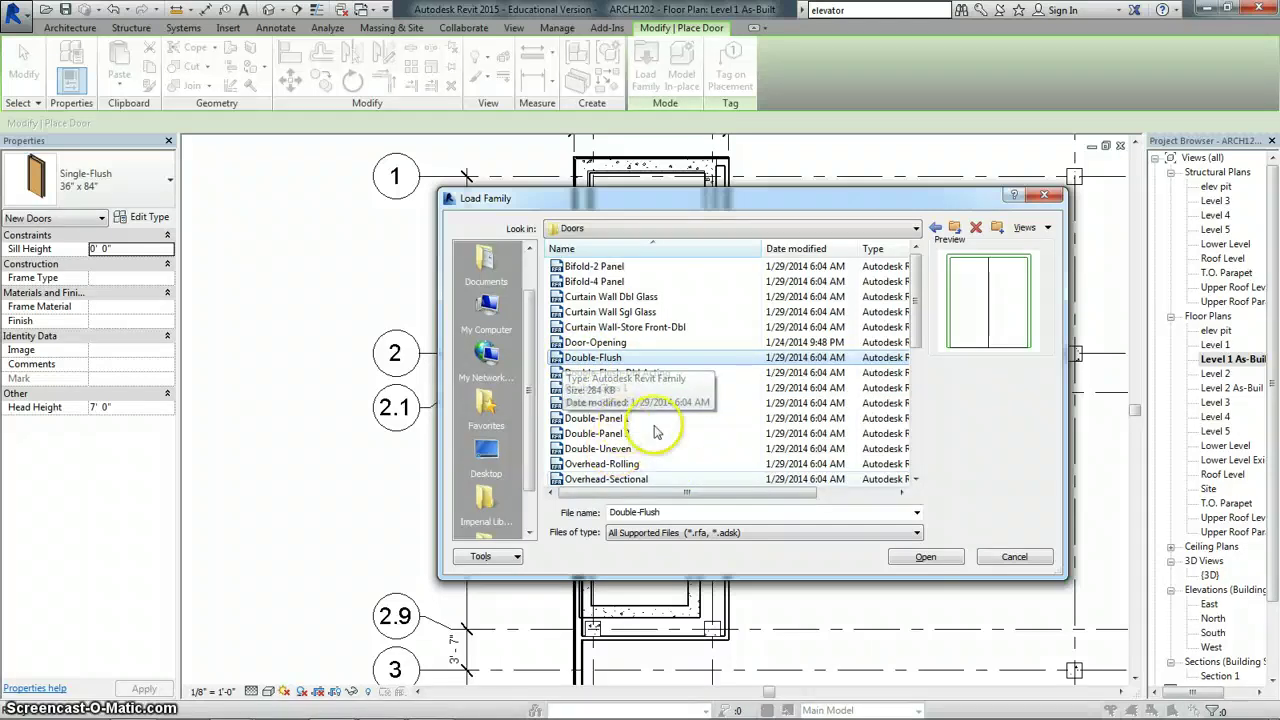
left_click_drag(916, 318, 920, 388)
left_click(594, 464)
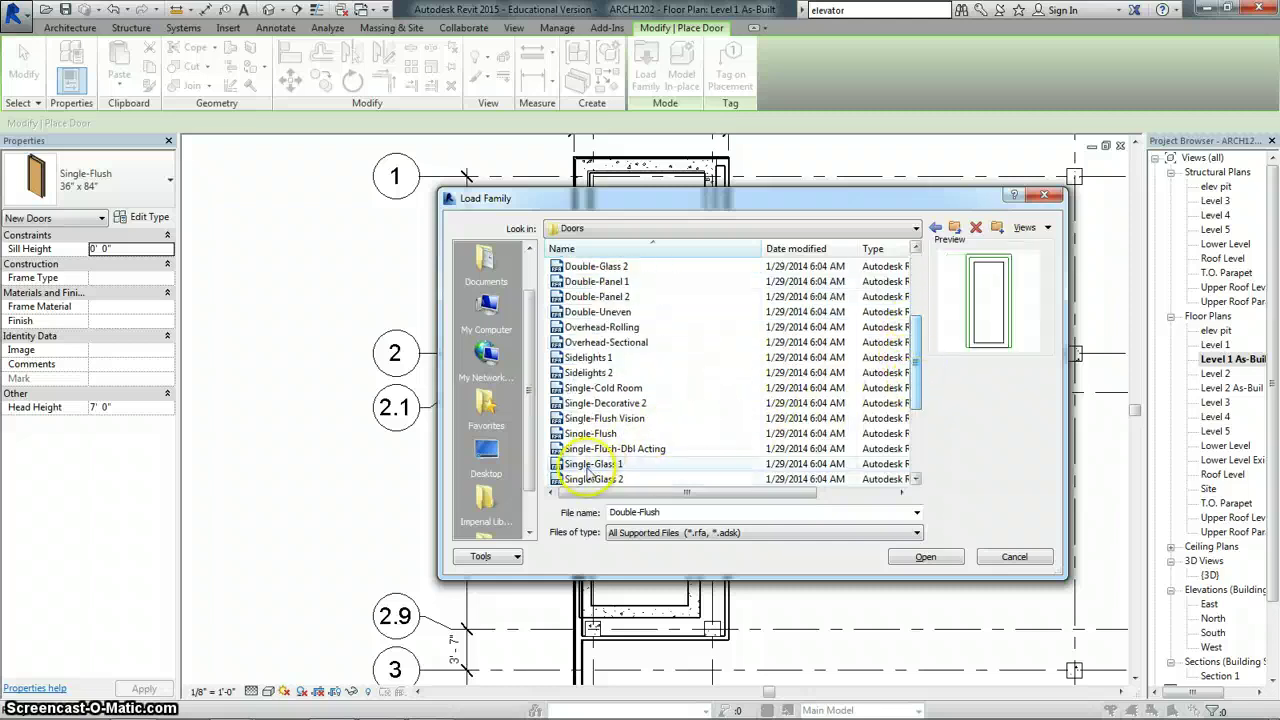
left_click(600, 480)
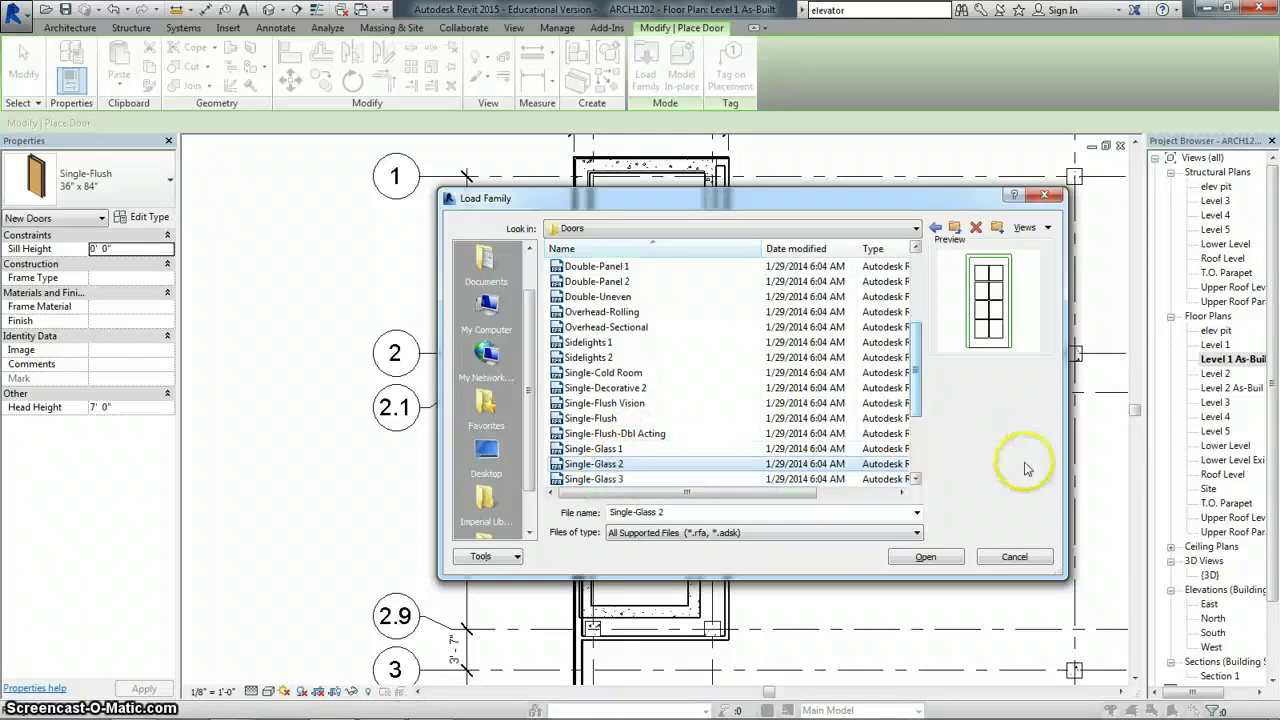
left_click(1015, 557)
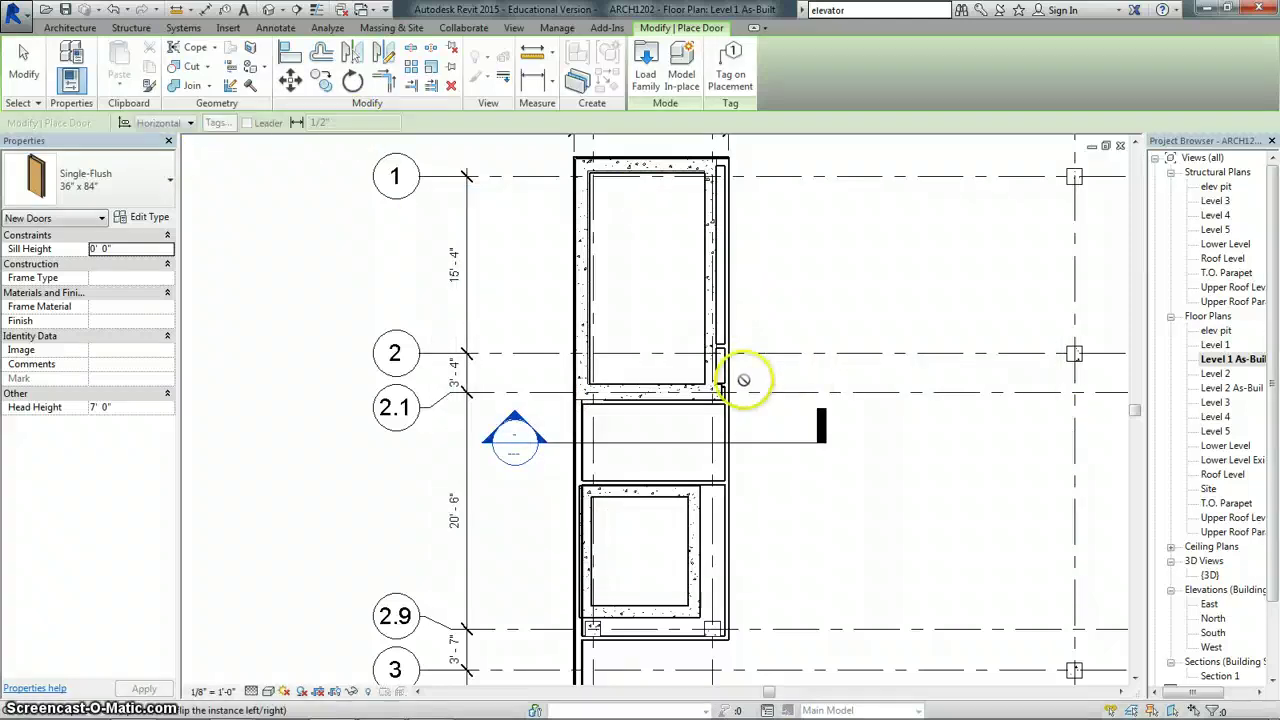
Step: Place a Single-Flush 36" x 84" door in the outer wall beside the concrete shaft, between grids 2 and 2.1, swinging outward
left_click(166, 180)
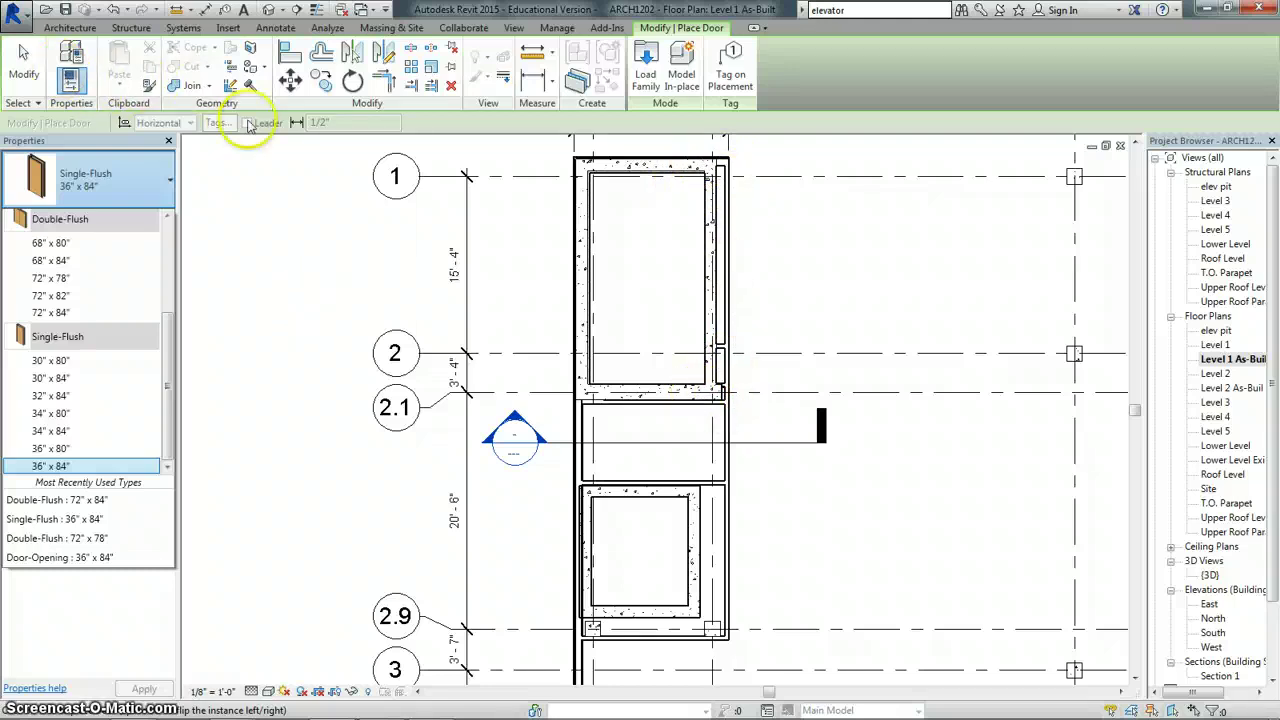
left_click(72, 27)
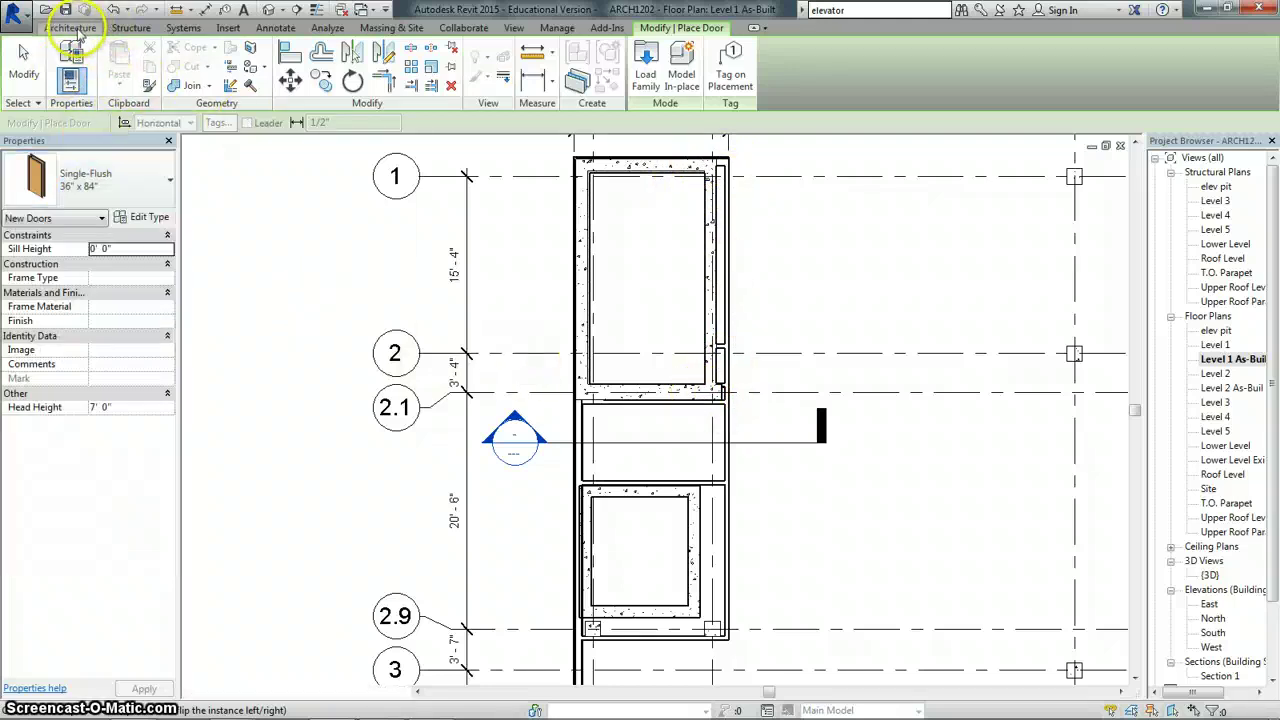
left_click(70, 27)
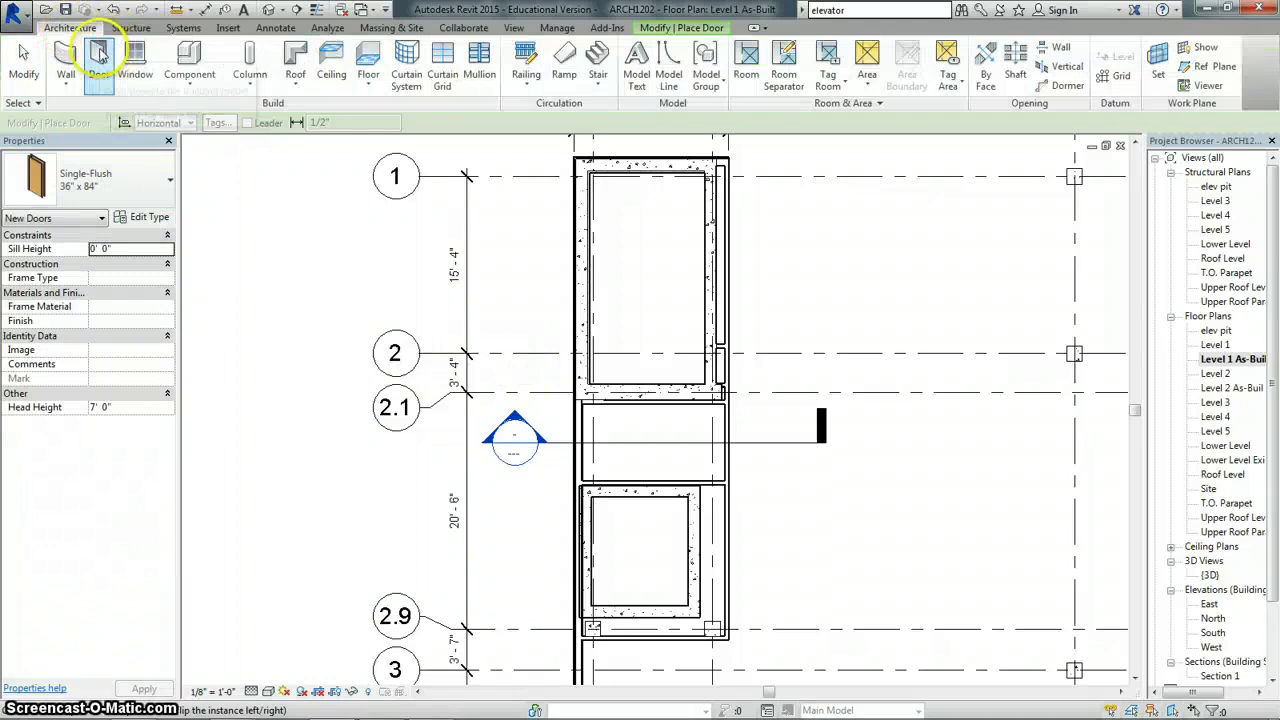
left_click(90, 178)
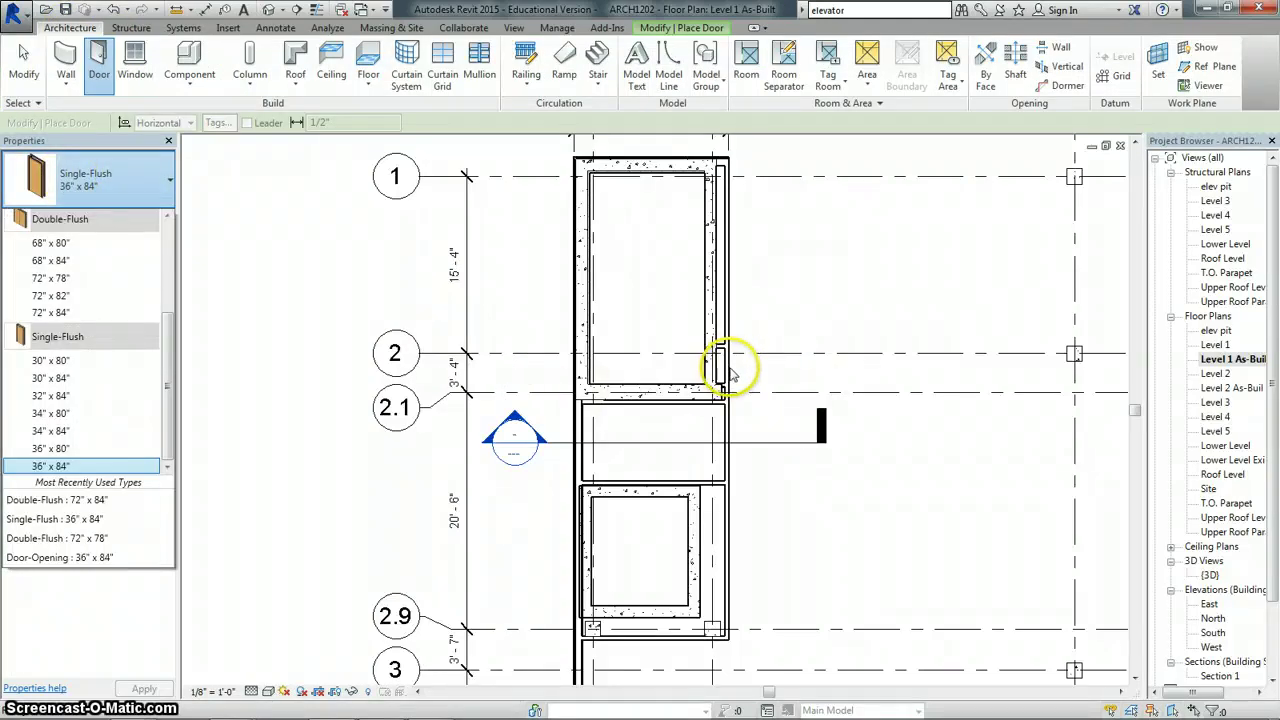
scroll(738, 368, "up", 5)
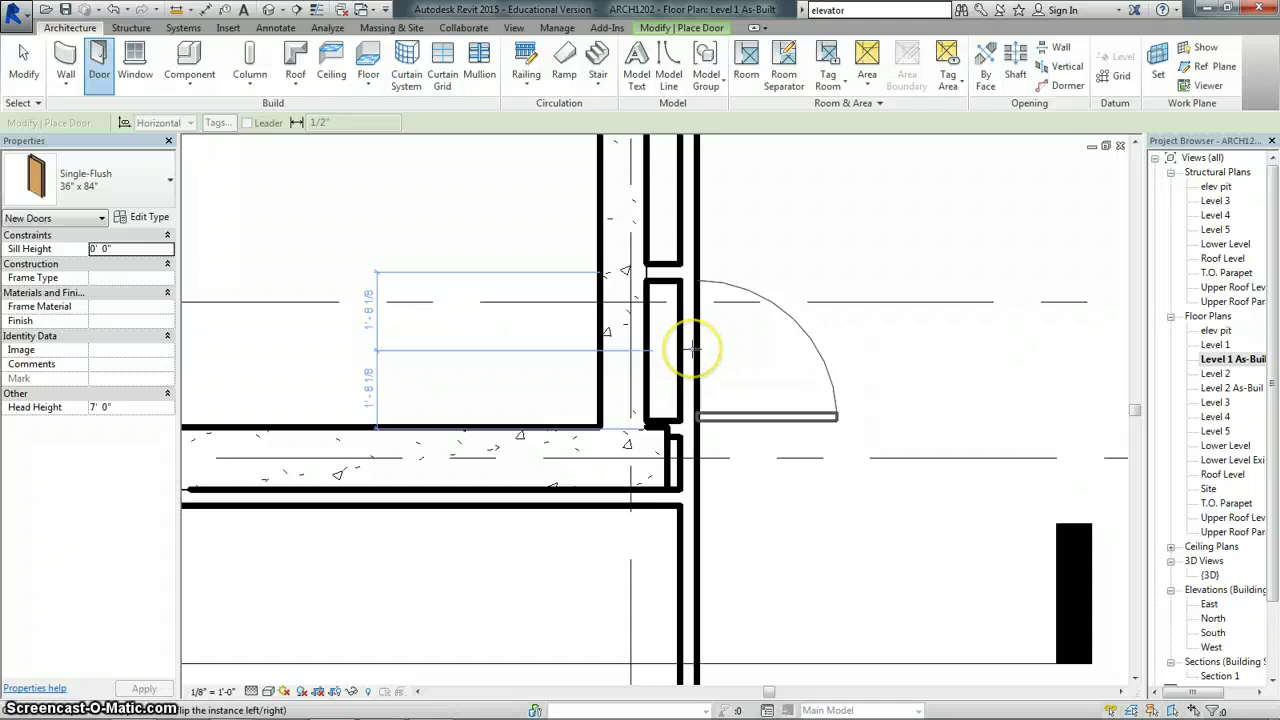
left_click(693, 347)
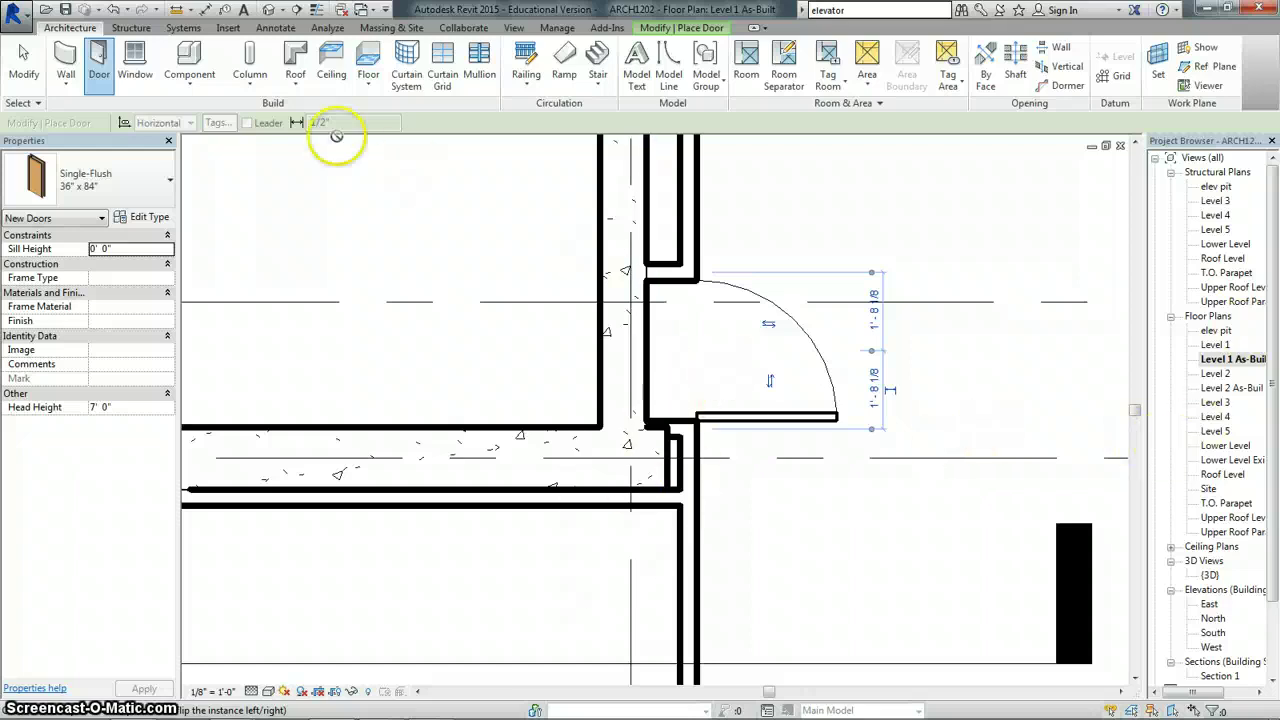
left_click(24, 62)
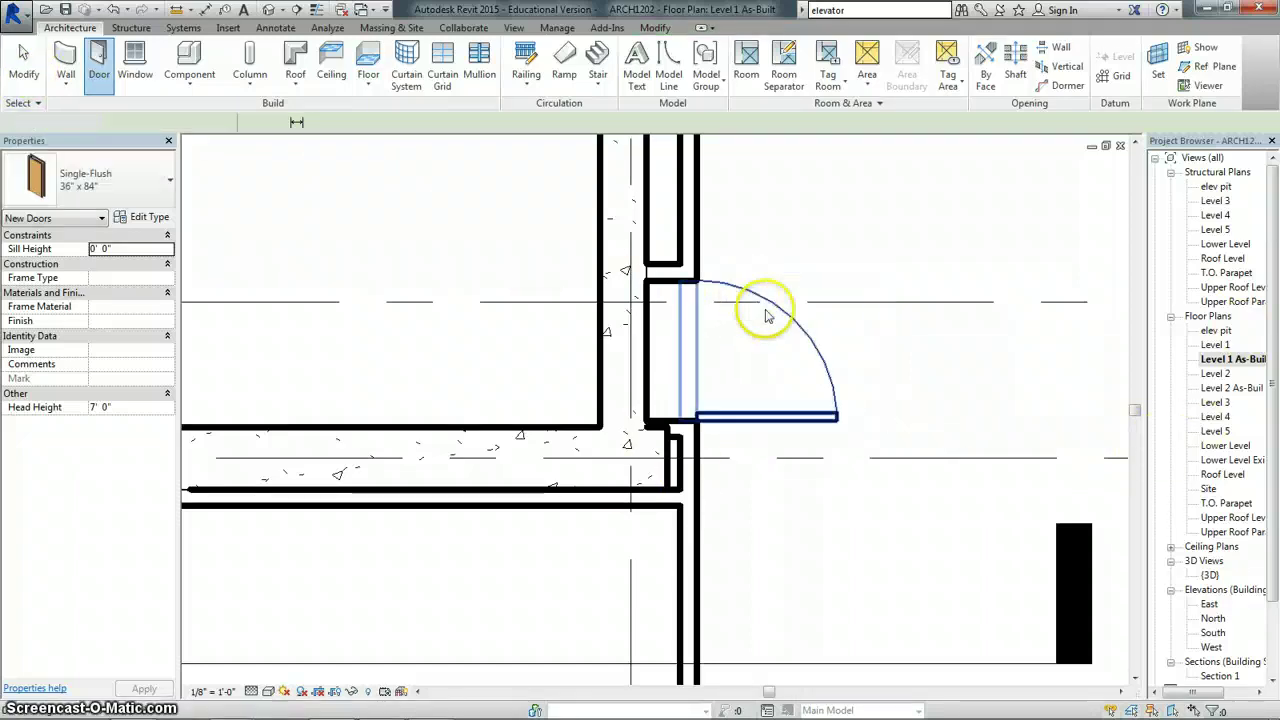
Step: Try flipping the single-flush door's hinge side and its swing direction, and flip each one back
left_click(751, 409)
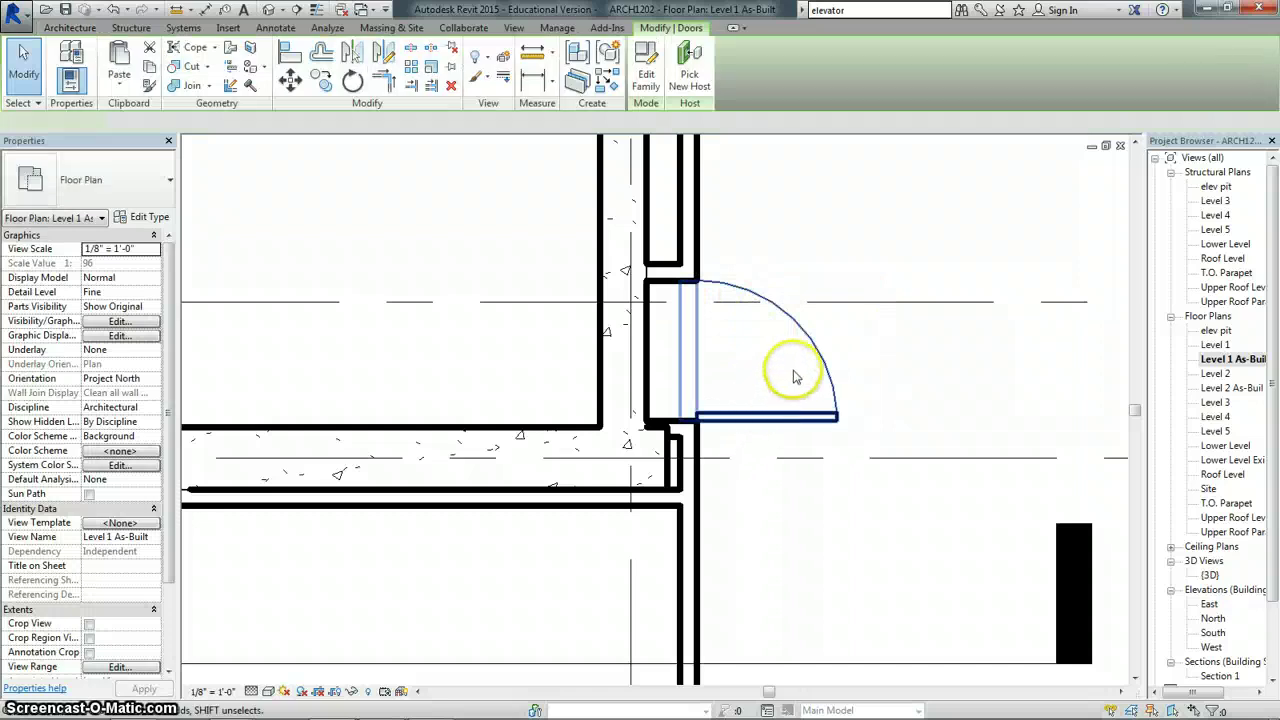
left_click(770, 380)
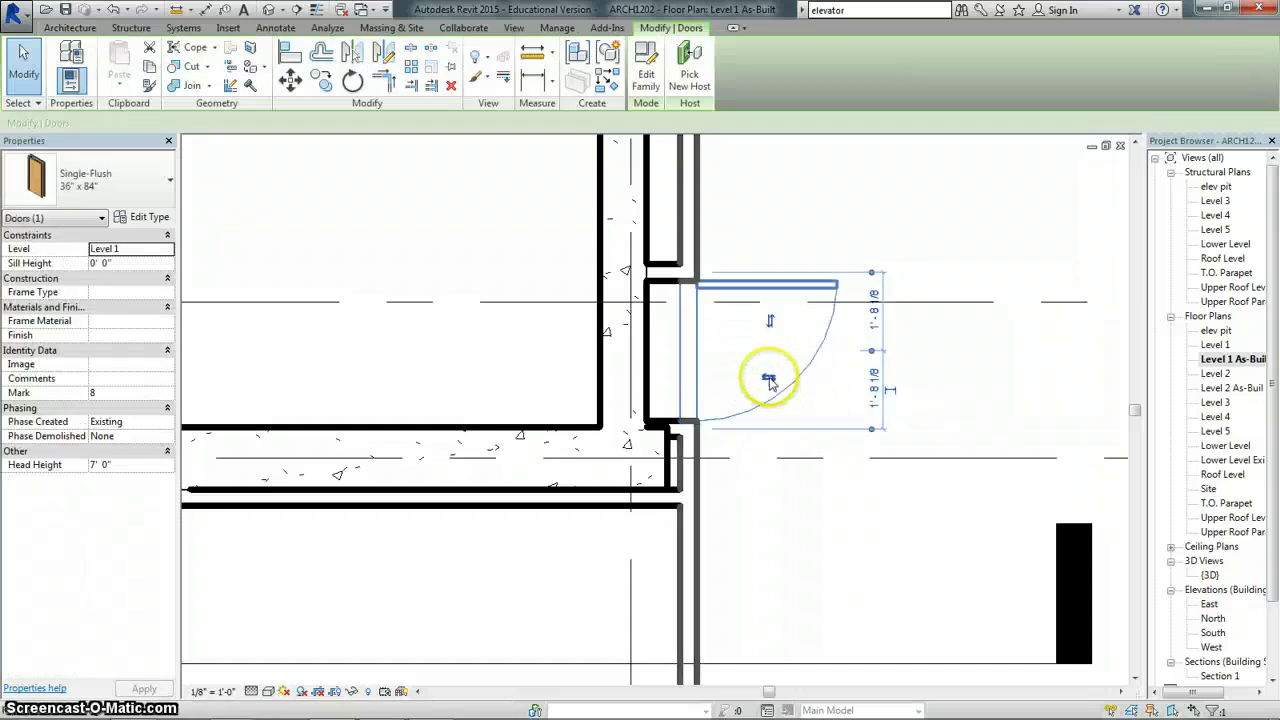
left_click(770, 324)
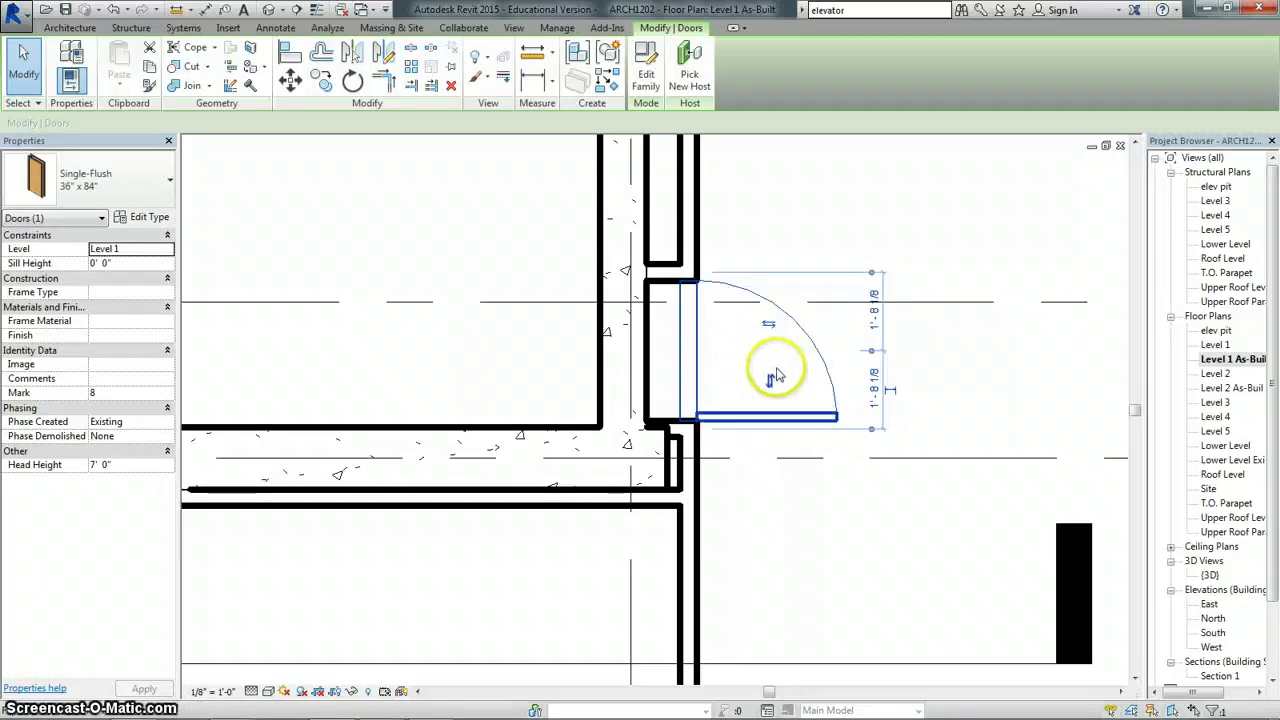
left_click(769, 326)
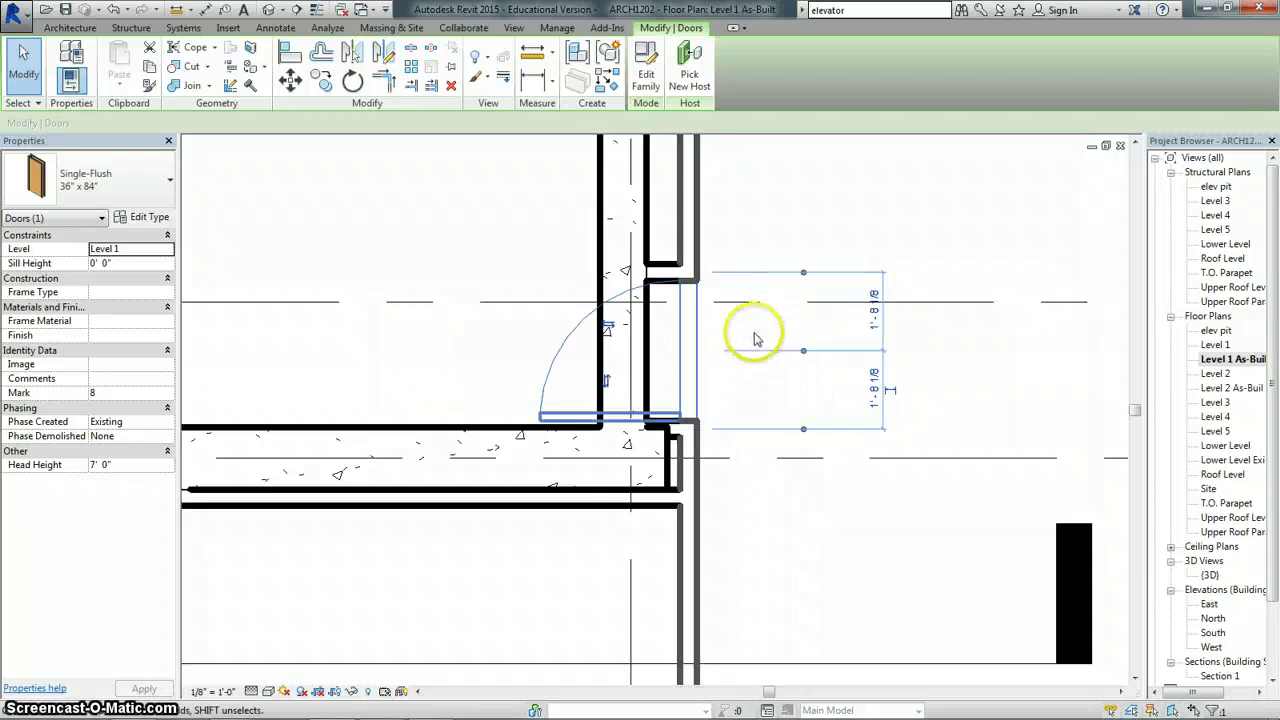
left_click(609, 327)
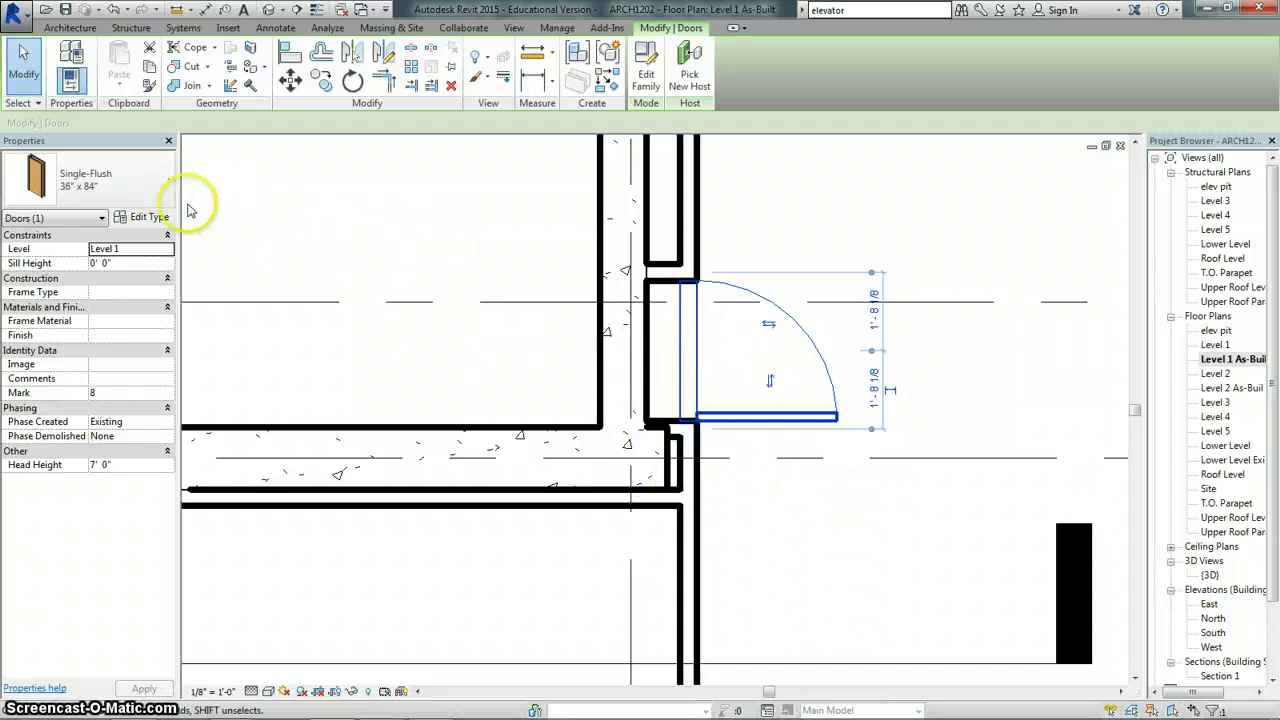
left_click(306, 206)
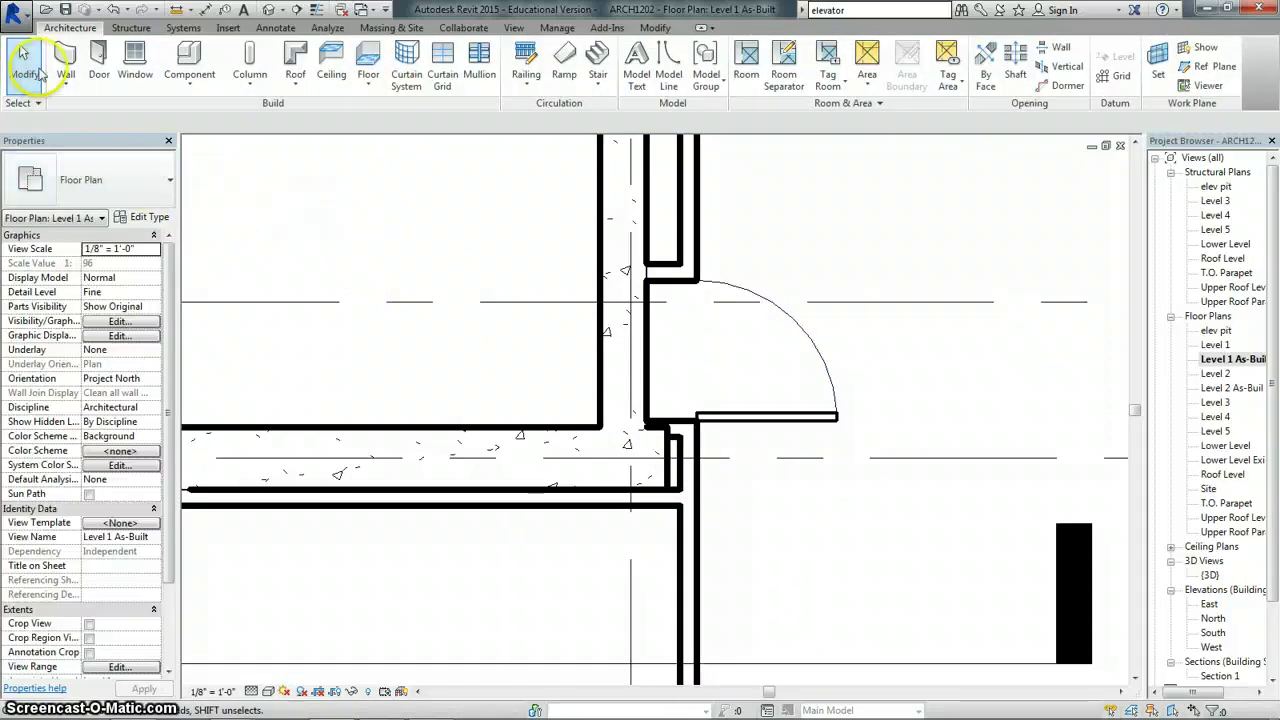
Step: Place a Door-Opening 36" x 84" in the concrete shaft wall directly behind the single-flush door, and dismiss the joined-wall warning
left_click(99, 62)
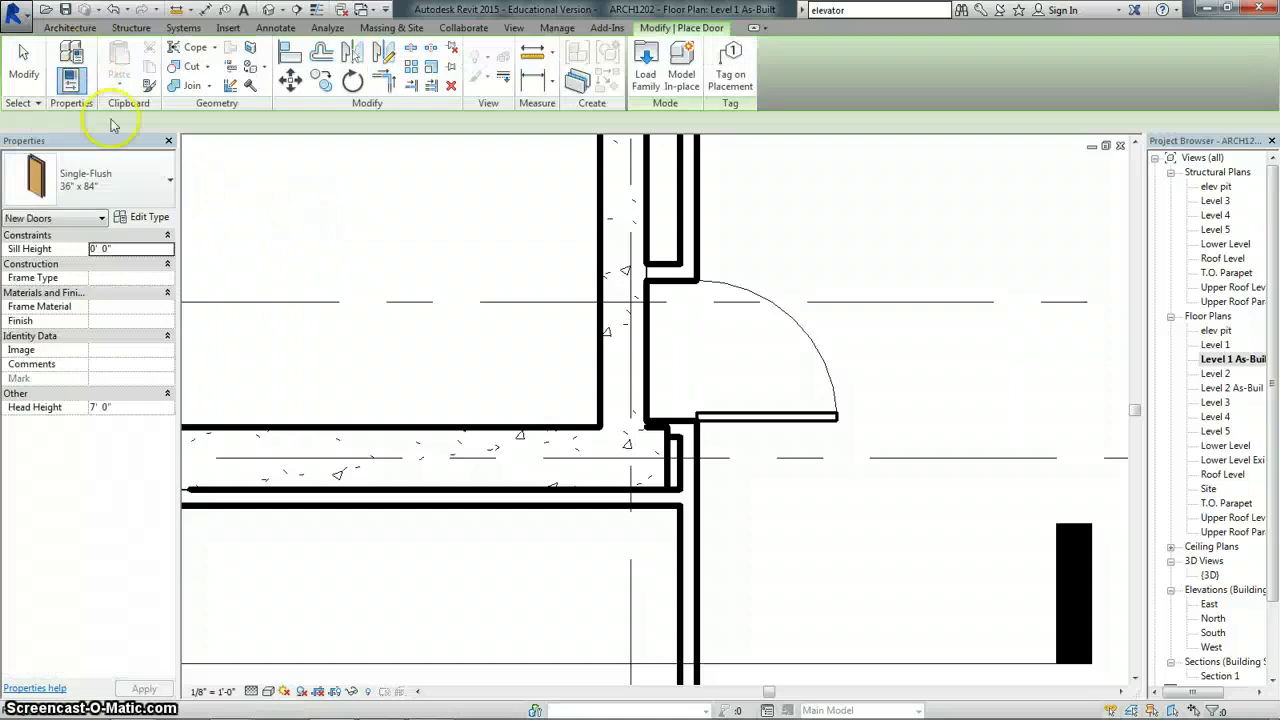
left_click(166, 179)
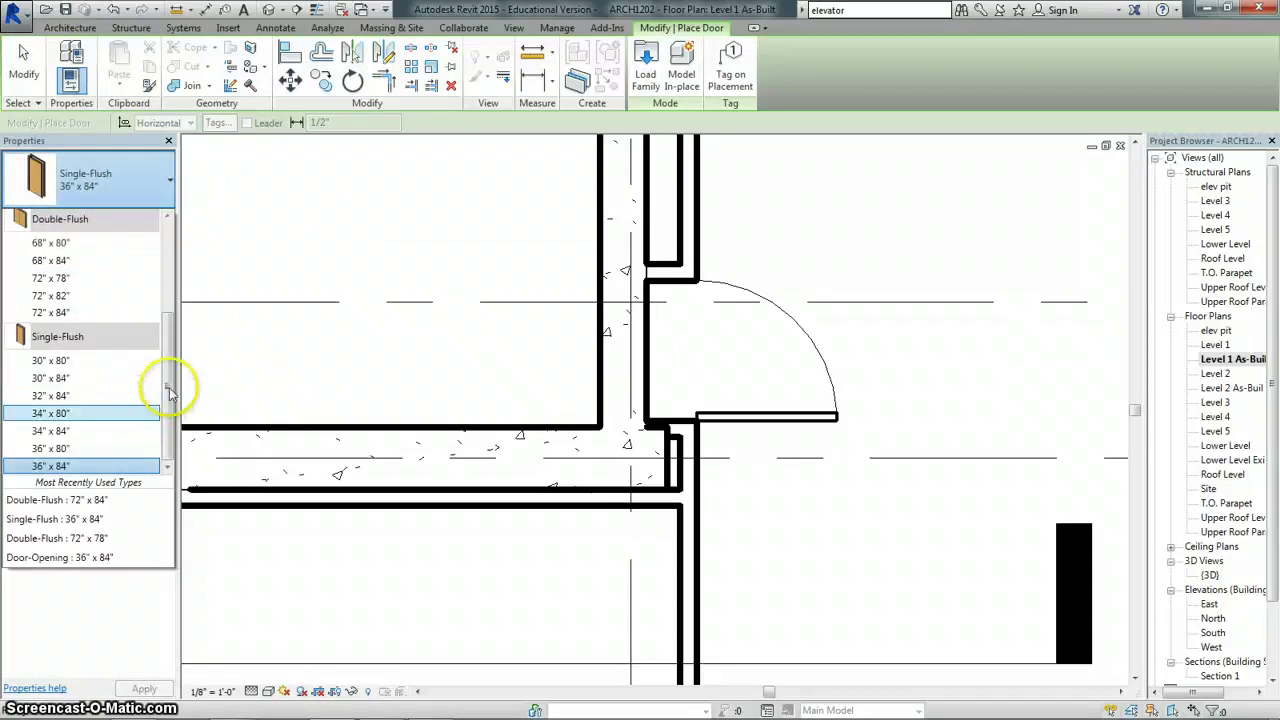
left_click_drag(166, 371, 181, 265)
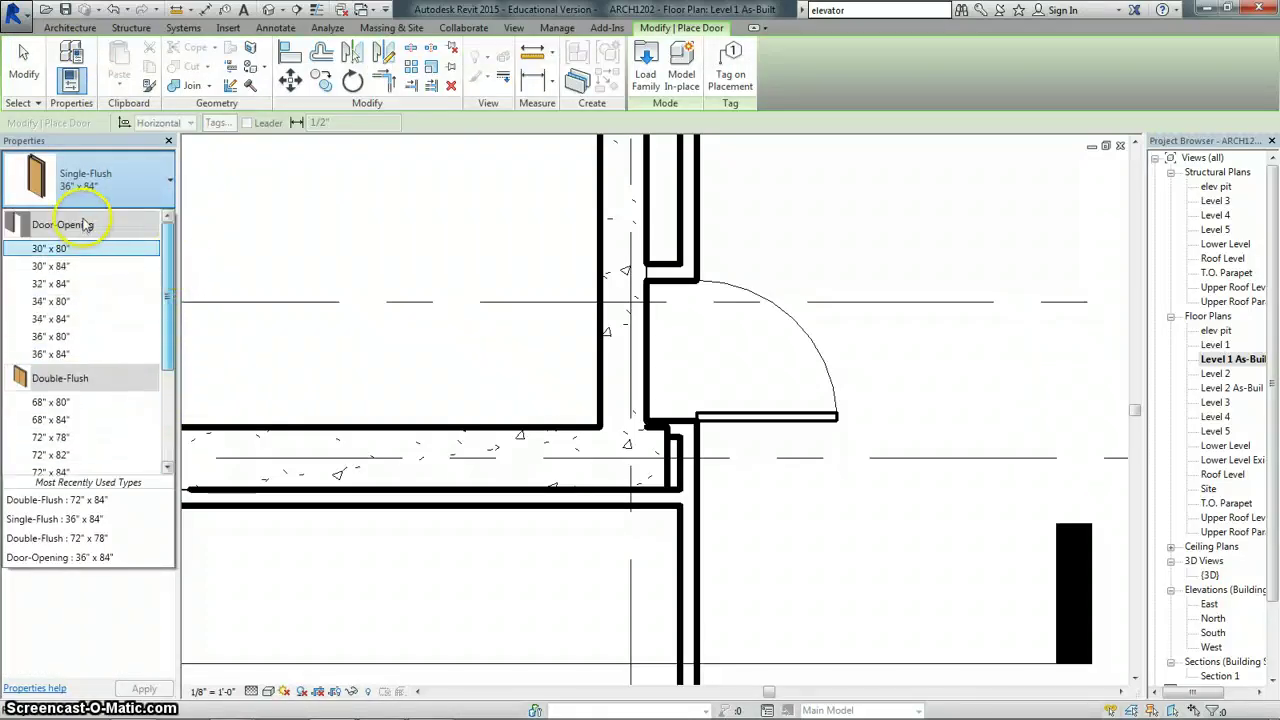
left_click(45, 357)
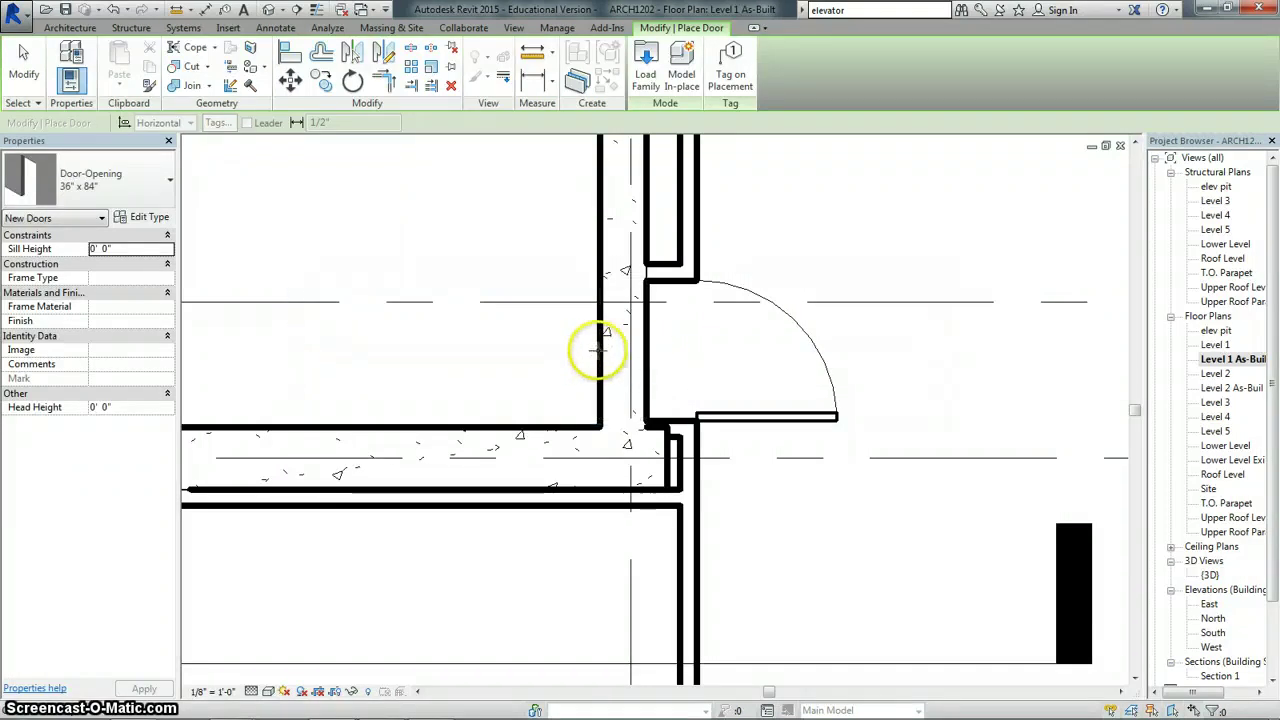
left_click(604, 348)
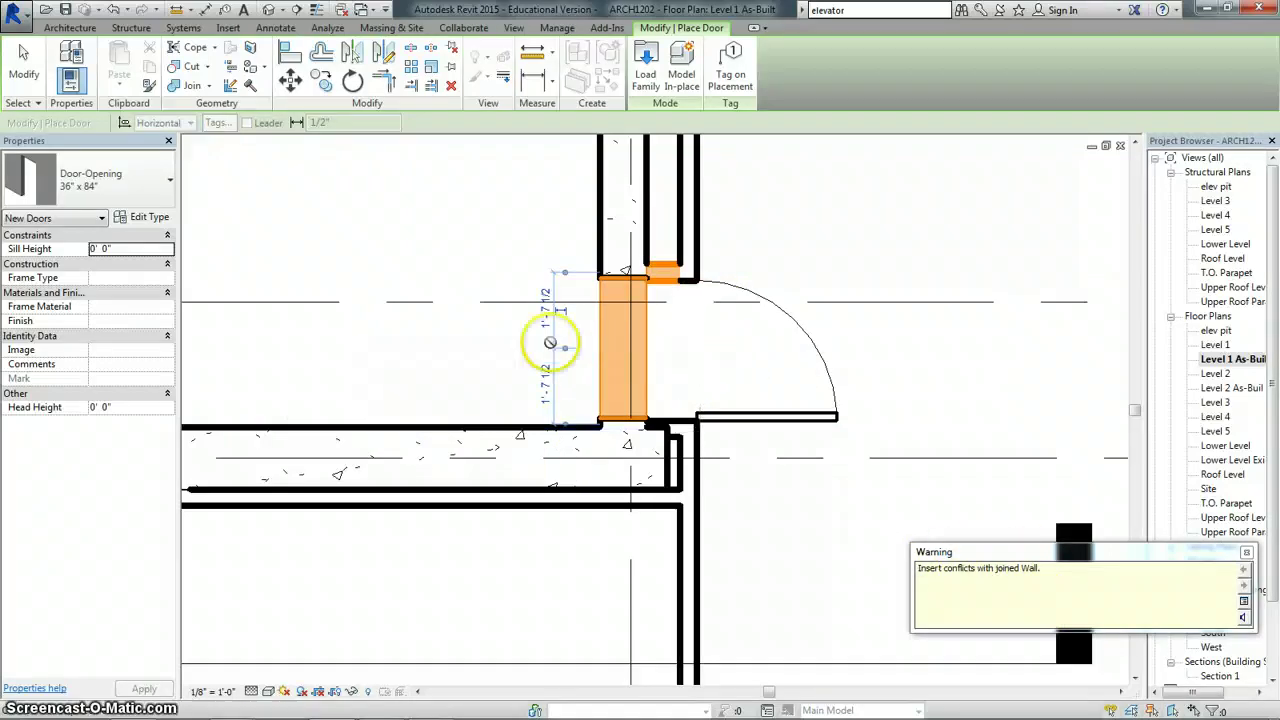
left_click(24, 65)
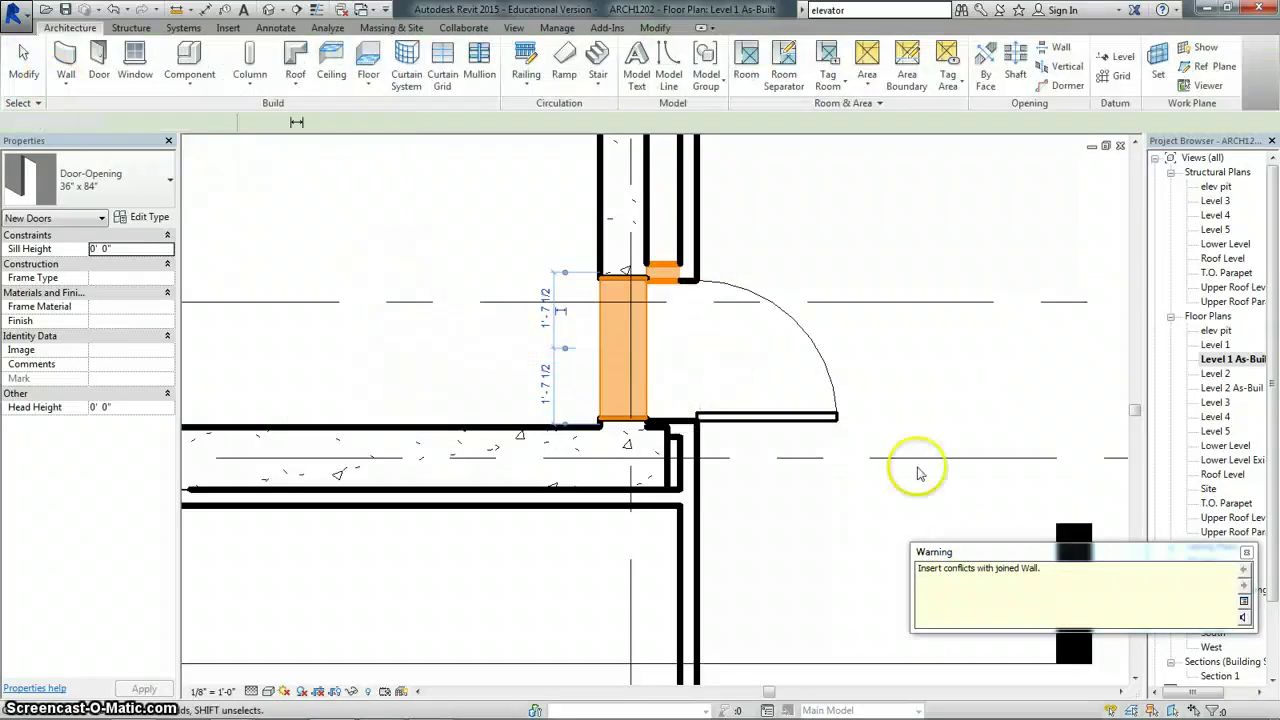
left_click(1246, 553)
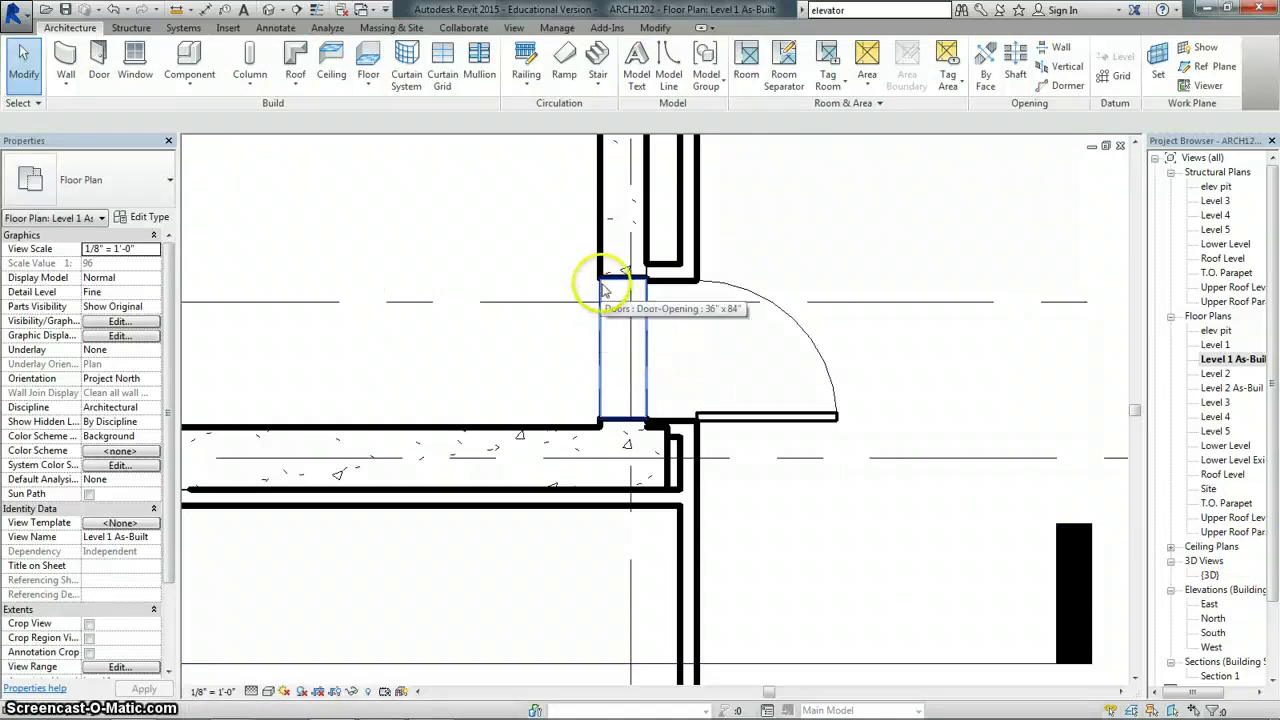
Step: Nudge the door opening in the concrete shaft wall so its jambs line up with the single-flush door in front of it
left_click(610, 282)
scroll(652, 298, "up", 3)
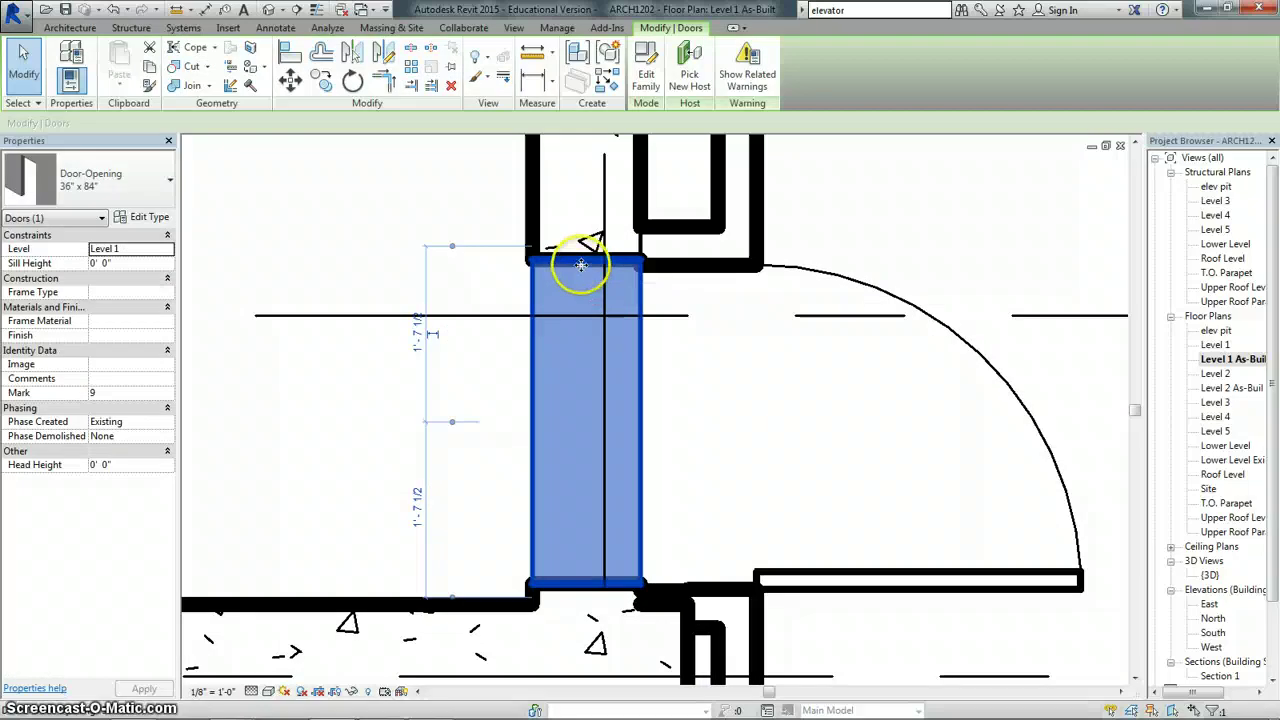
left_click_drag(565, 268, 568, 270)
left_click(428, 397)
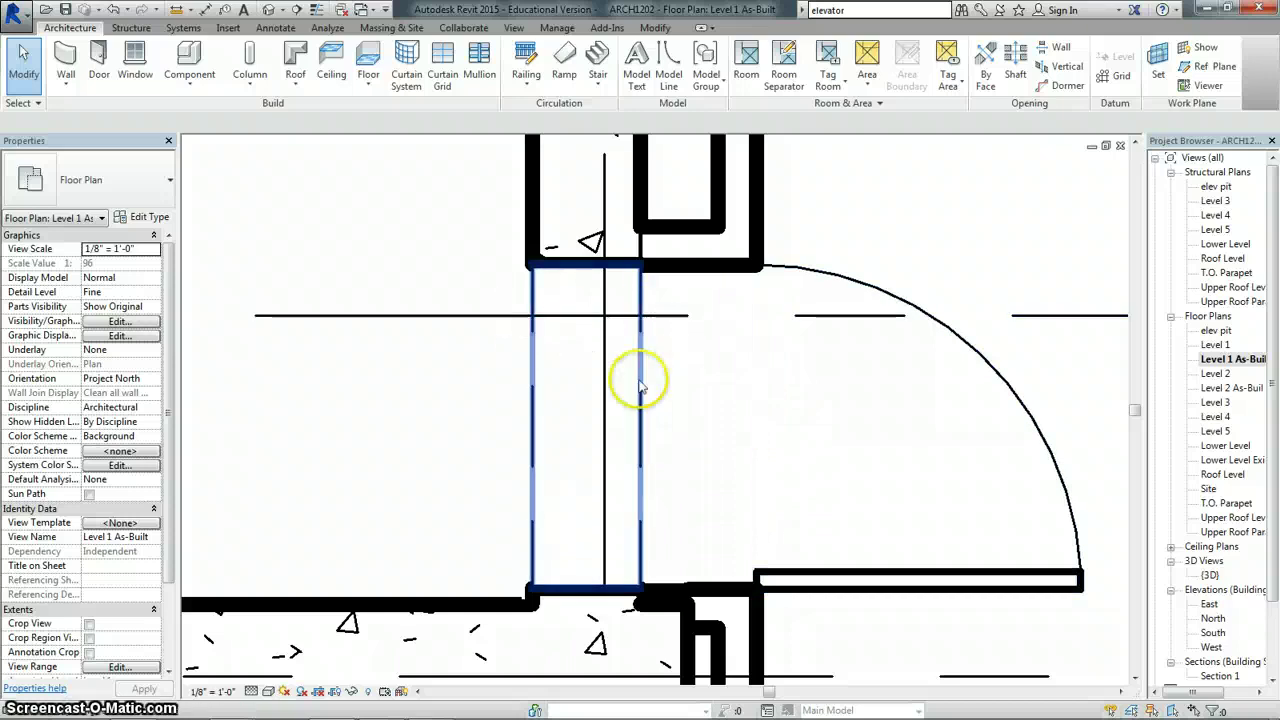
scroll(438, 366, "down", 3)
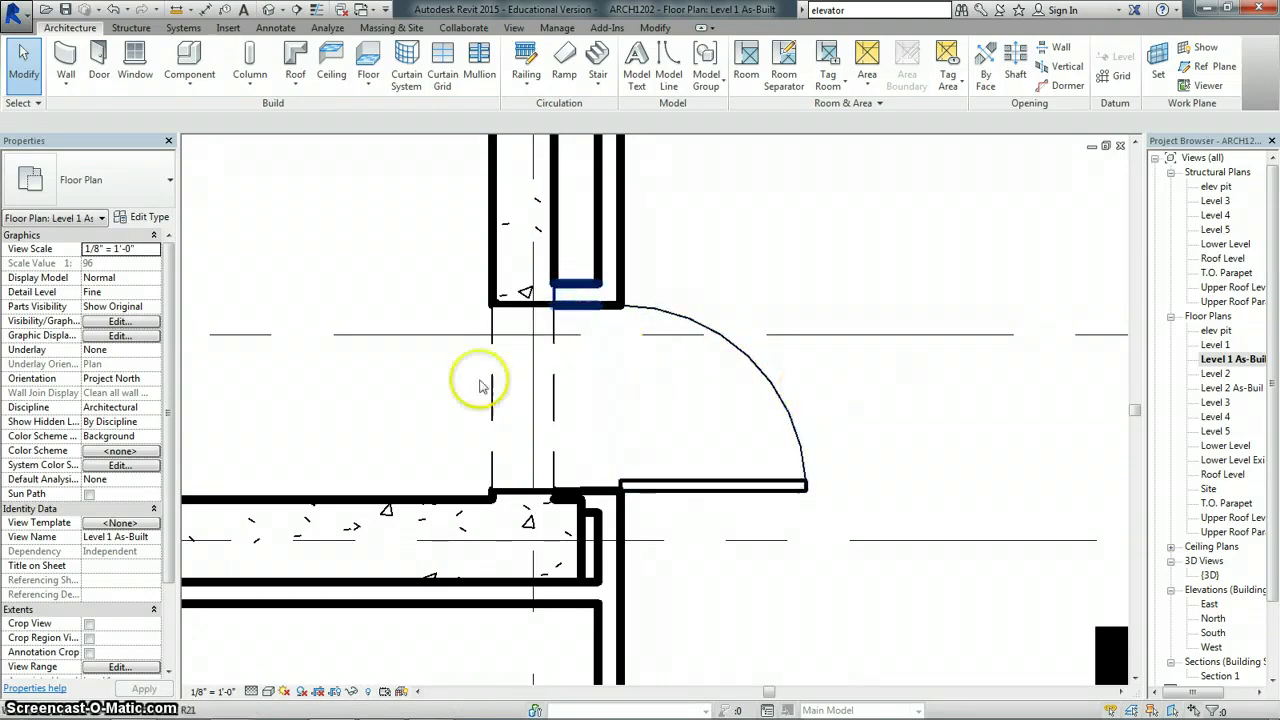
scroll(832, 388, "down", 3)
scroll(838, 389, "down", 2)
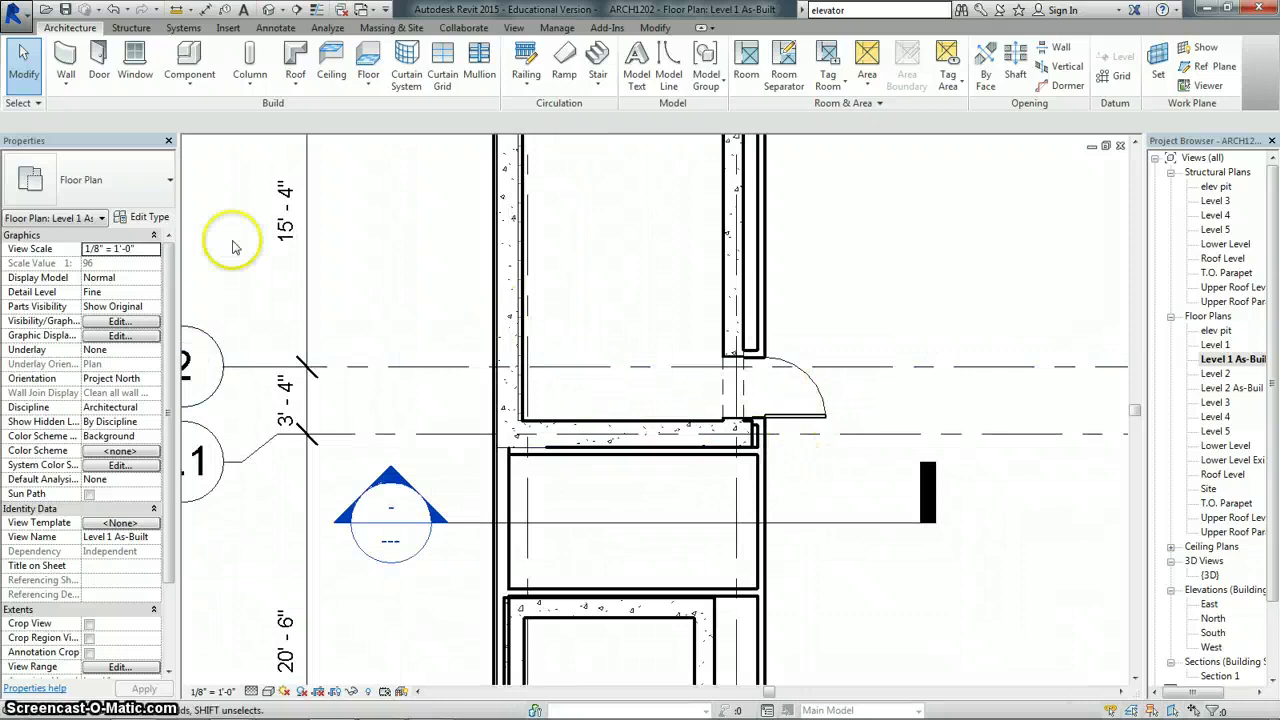
Step: Review the type properties of the single-flush door beside the shaft, including its function, materials and dimensions, without changing them
left_click(815, 385)
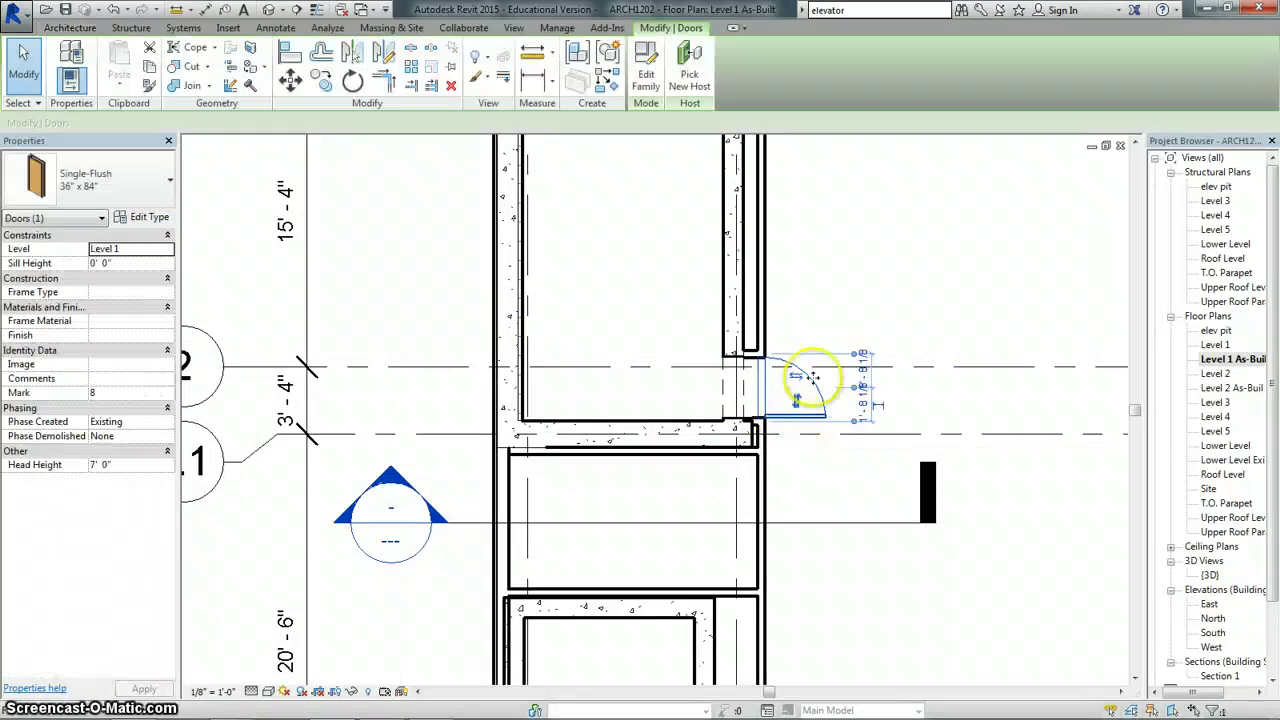
left_click(140, 217)
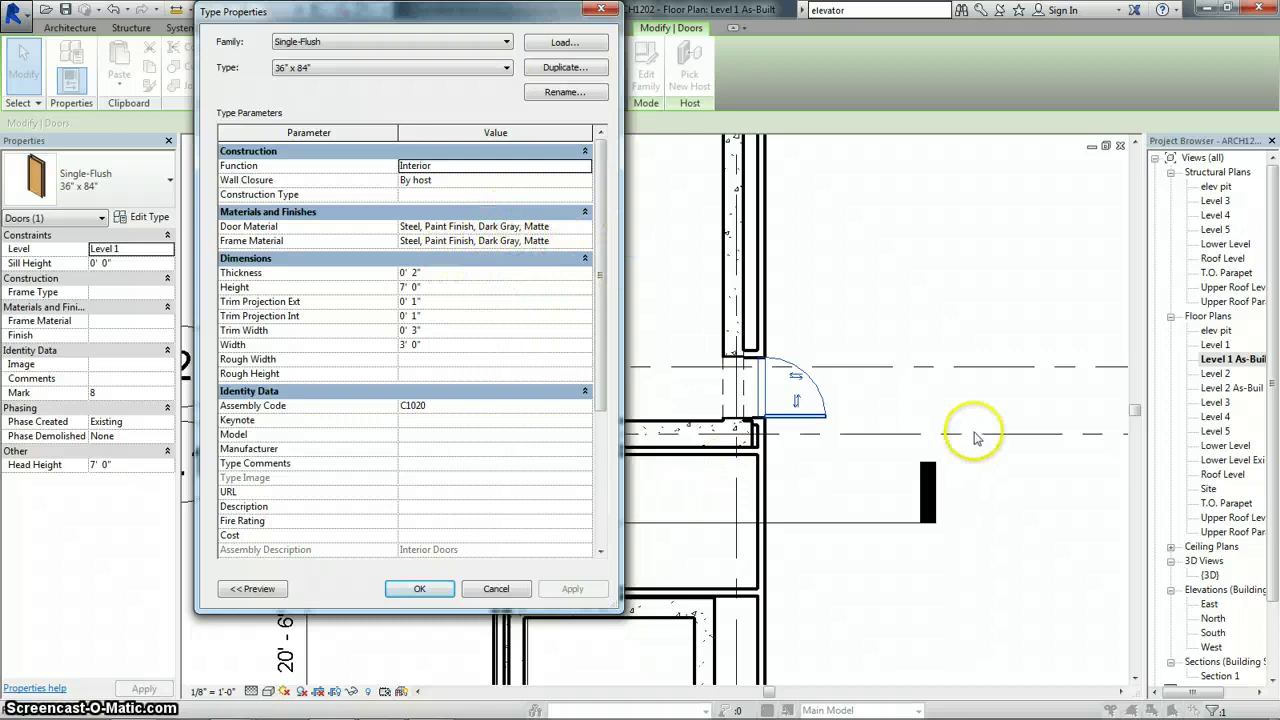
left_click(419, 589)
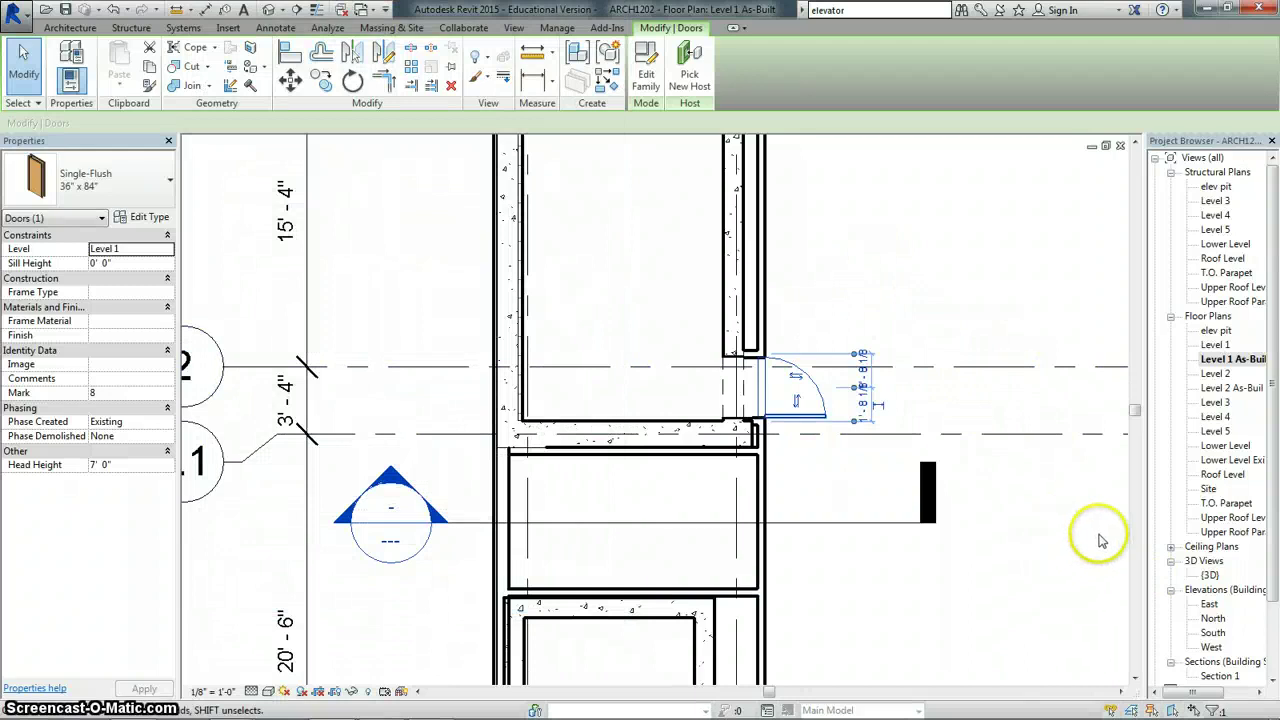
Step: Inspect the single-flush door and the openings in the stair and elevator shaft walls in the 3D view
double_click(1210, 575)
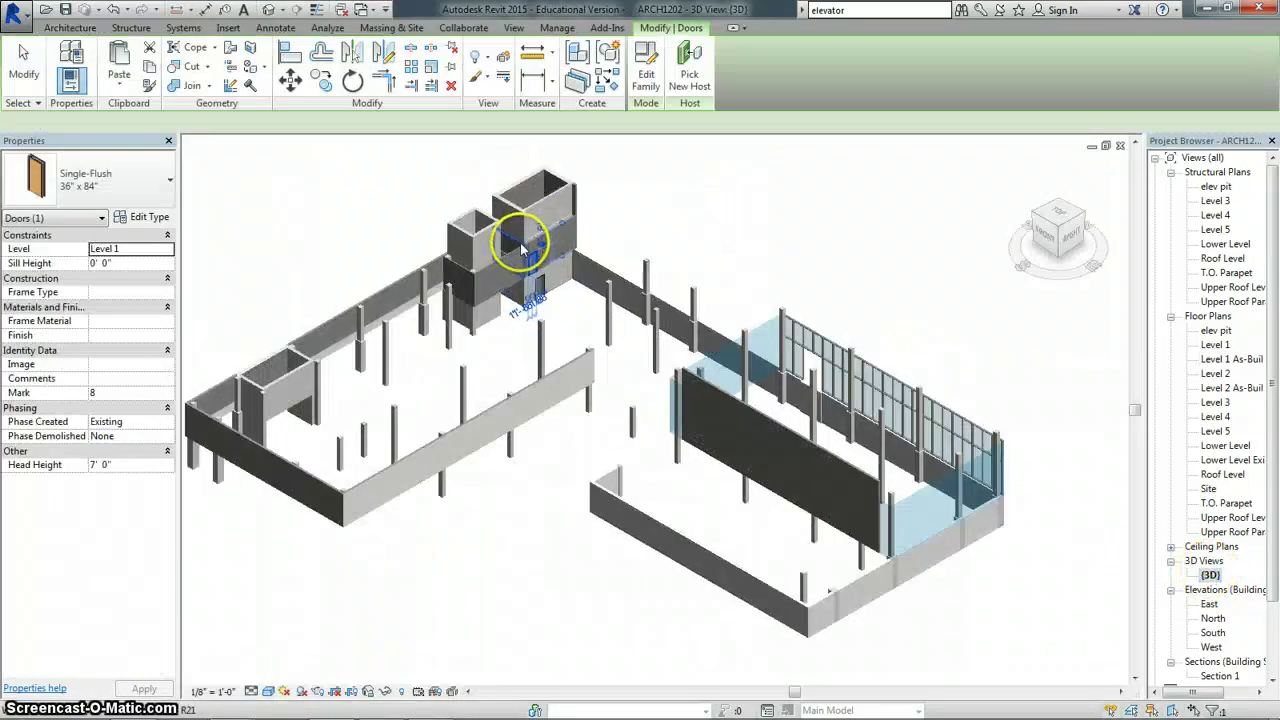
scroll(525, 250, "up", 5)
scroll(530, 255, "up", 5)
scroll(557, 389, "down", 3)
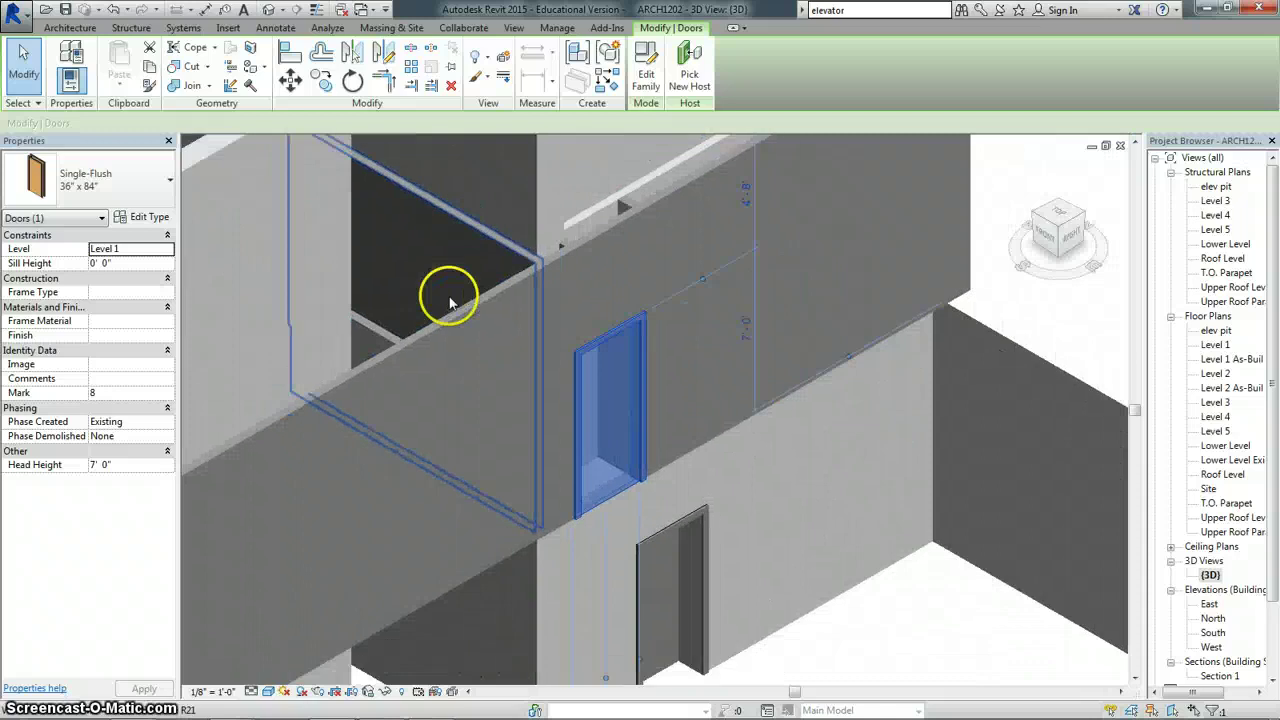
scroll(450, 307, "down", 3)
left_click(751, 277)
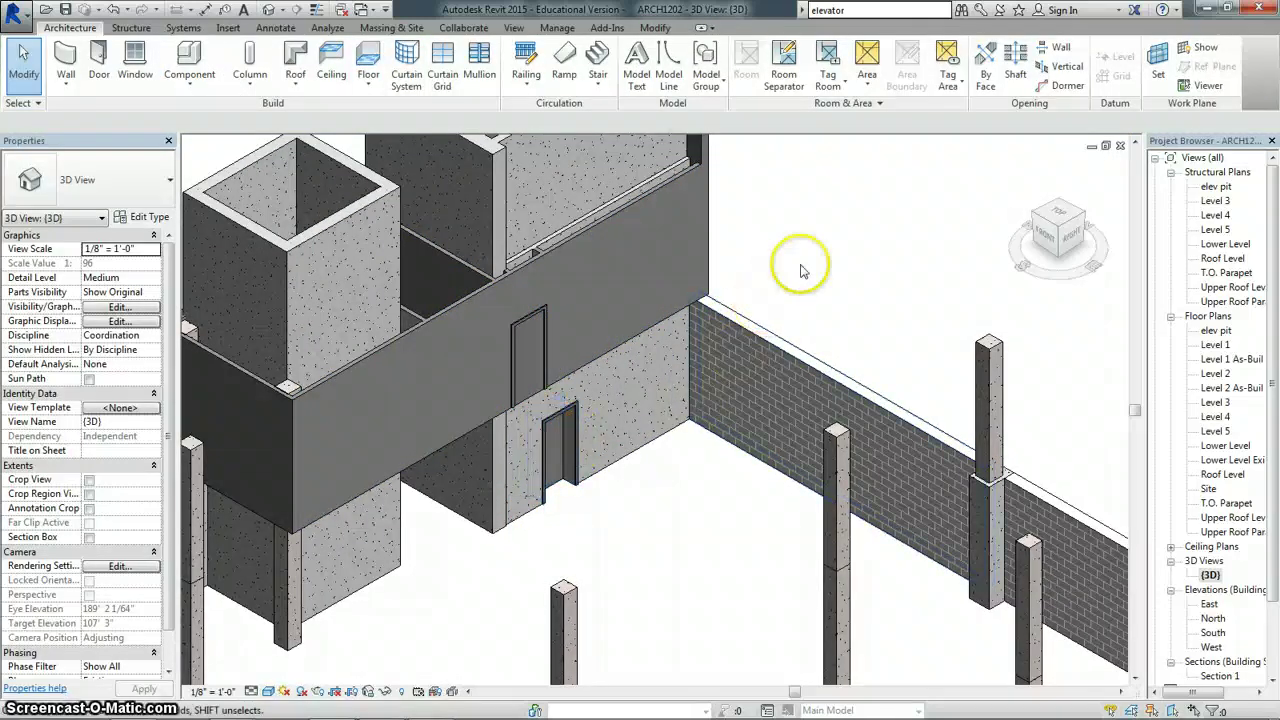
scroll(808, 257, "down", 2)
scroll(626, 245, "up", 1)
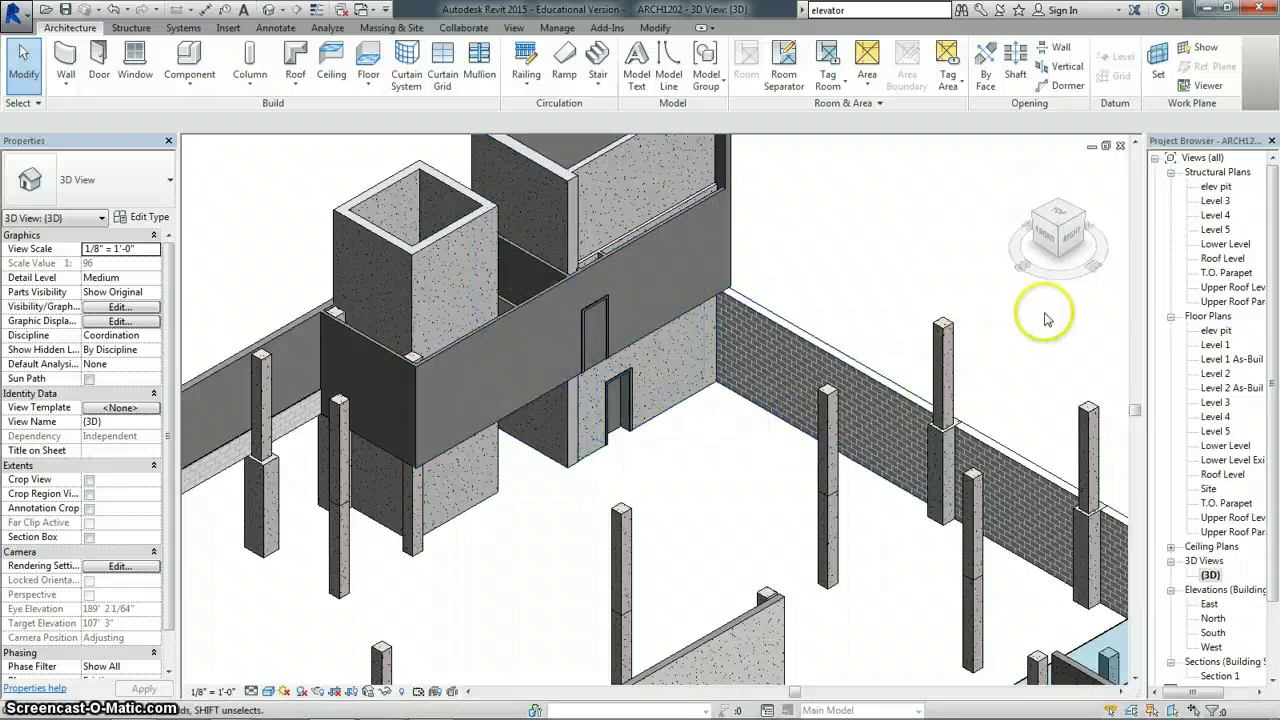
Step: On Level 1 As-Built, place a Double-Flush 72" x 84" door centered in the outer wall between the two shafts, below grid 2.1, swinging inward
double_click(1230, 365)
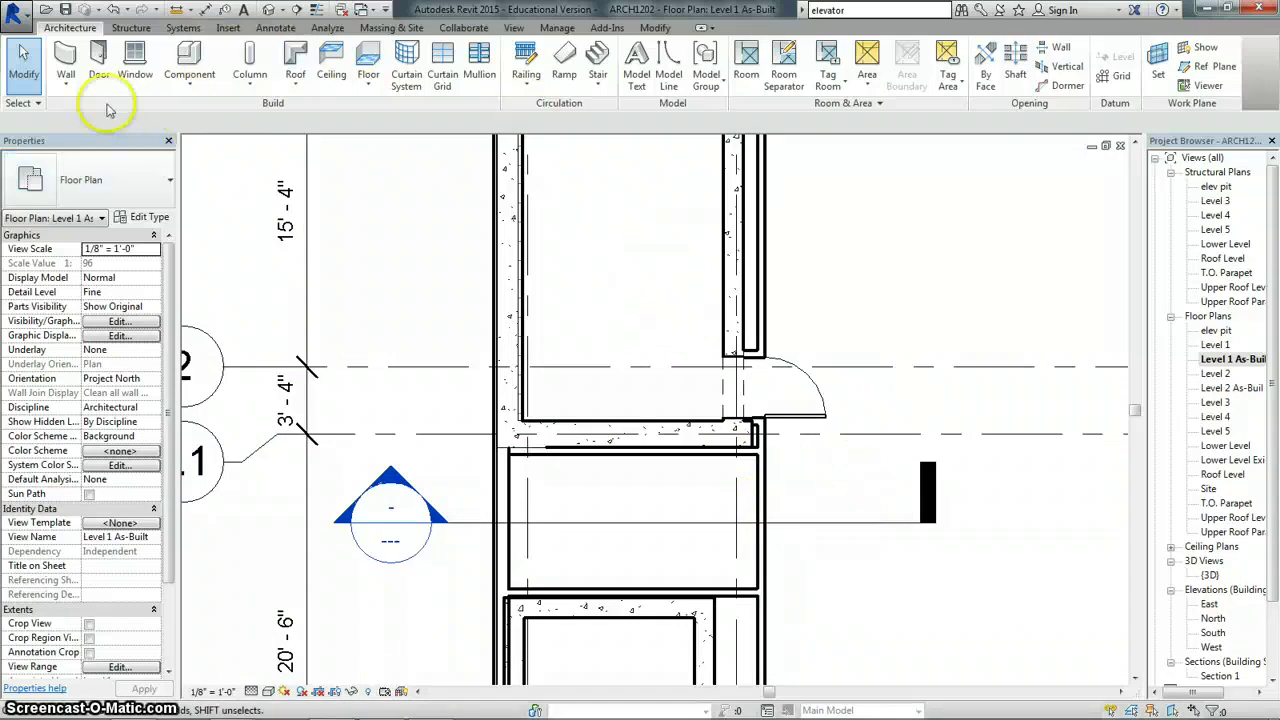
left_click(99, 66)
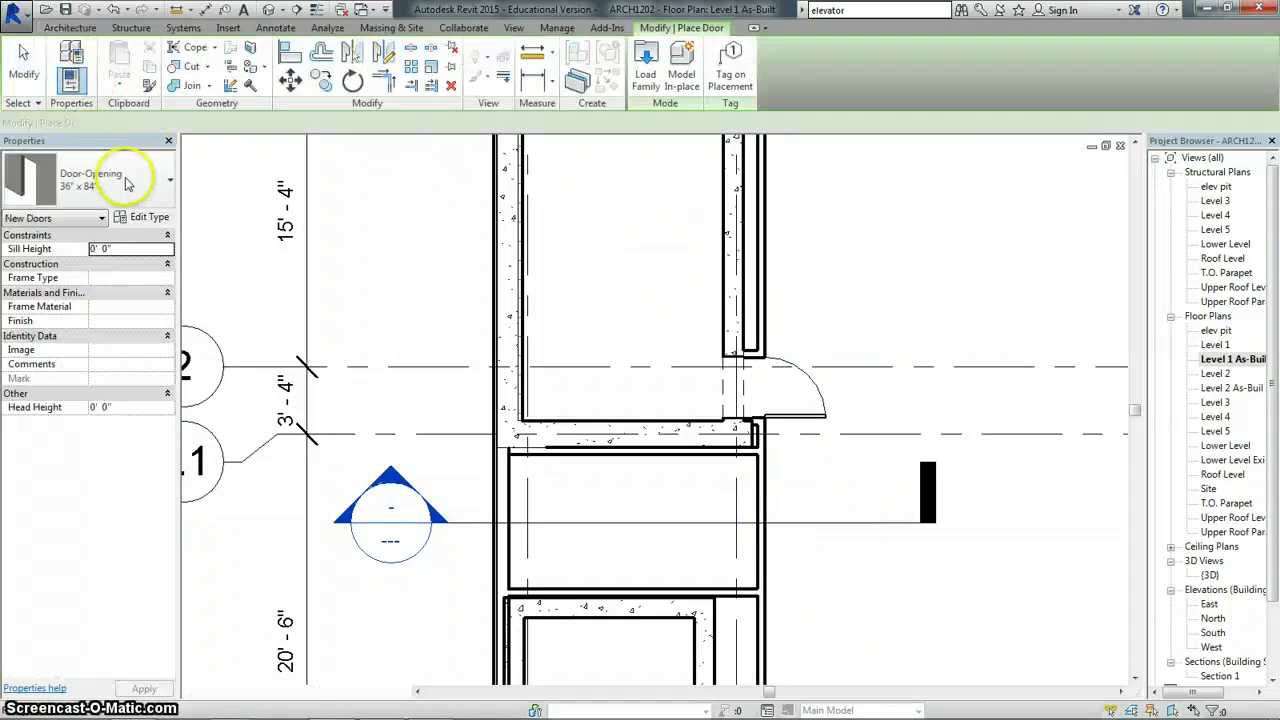
left_click(153, 184)
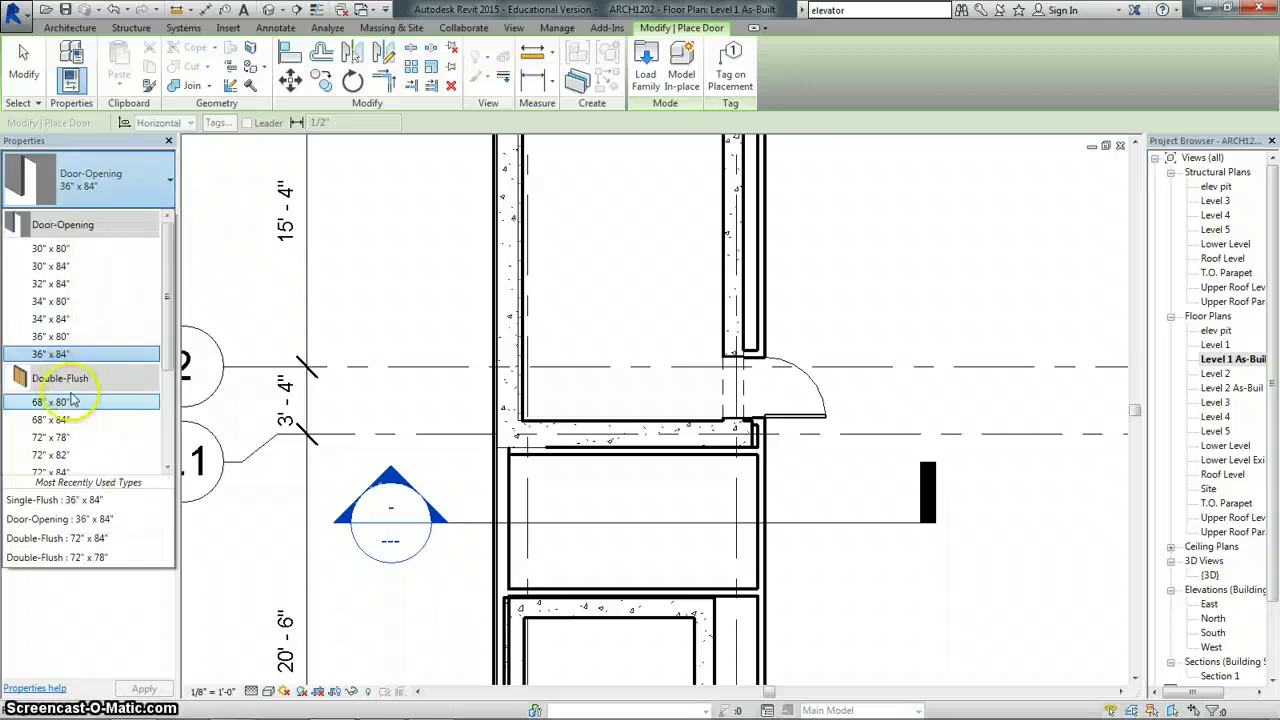
left_click_drag(168, 365, 166, 408)
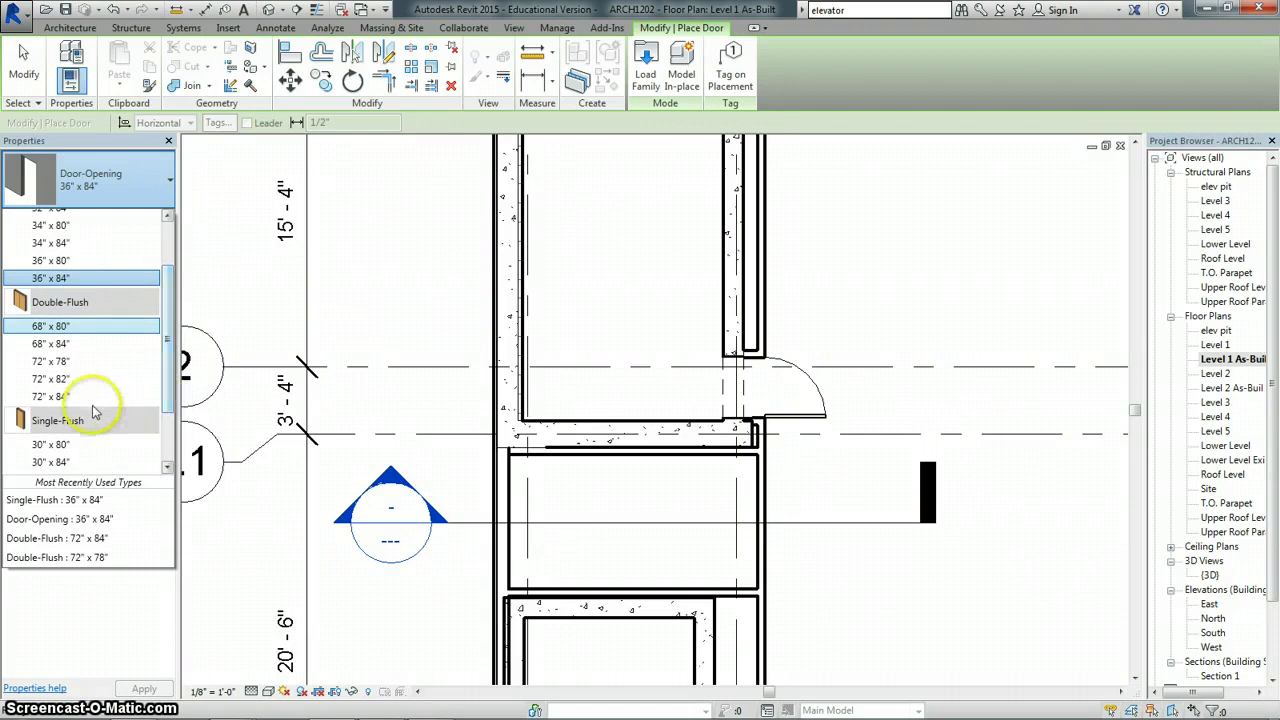
left_click(40, 397)
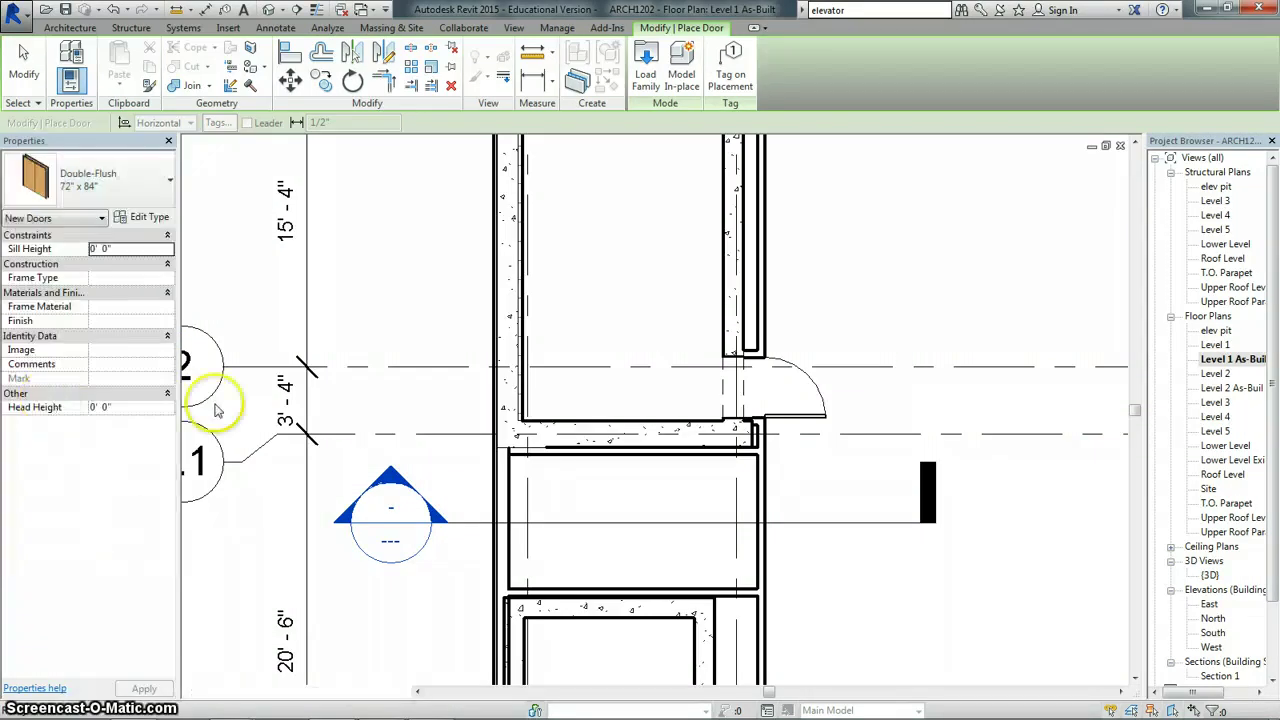
left_click(762, 512)
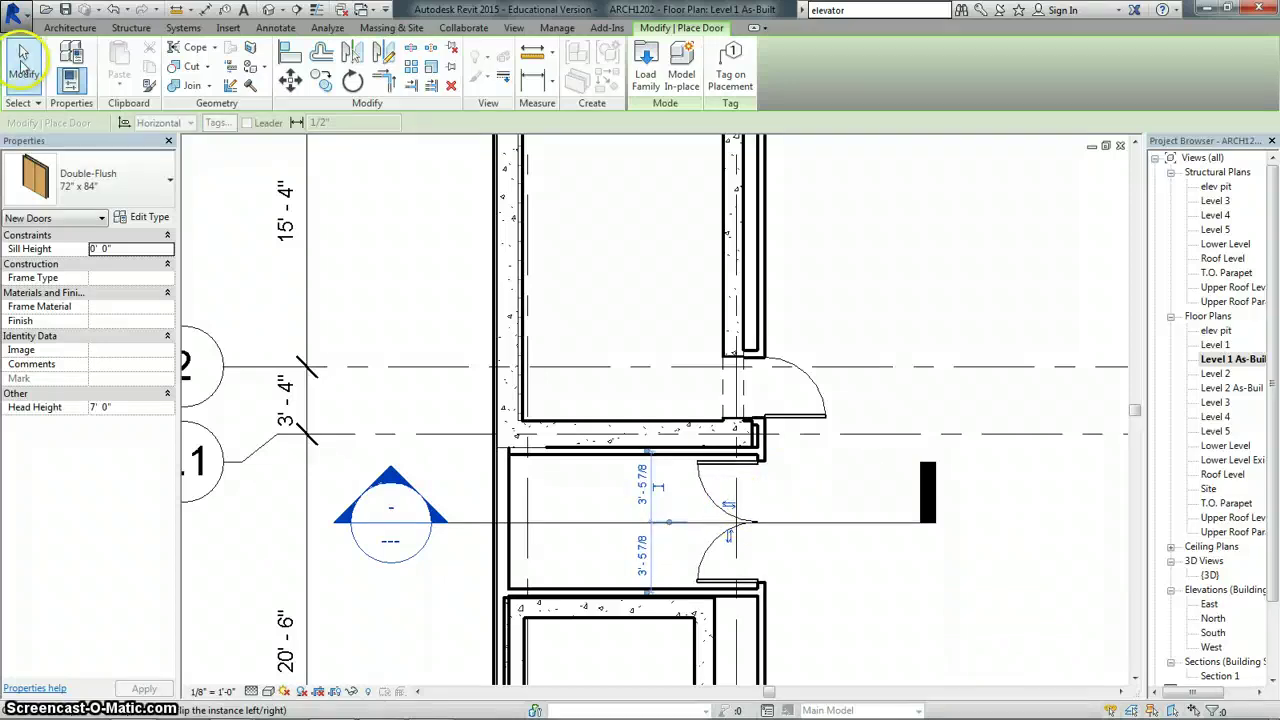
left_click(22, 60)
left_click(730, 508)
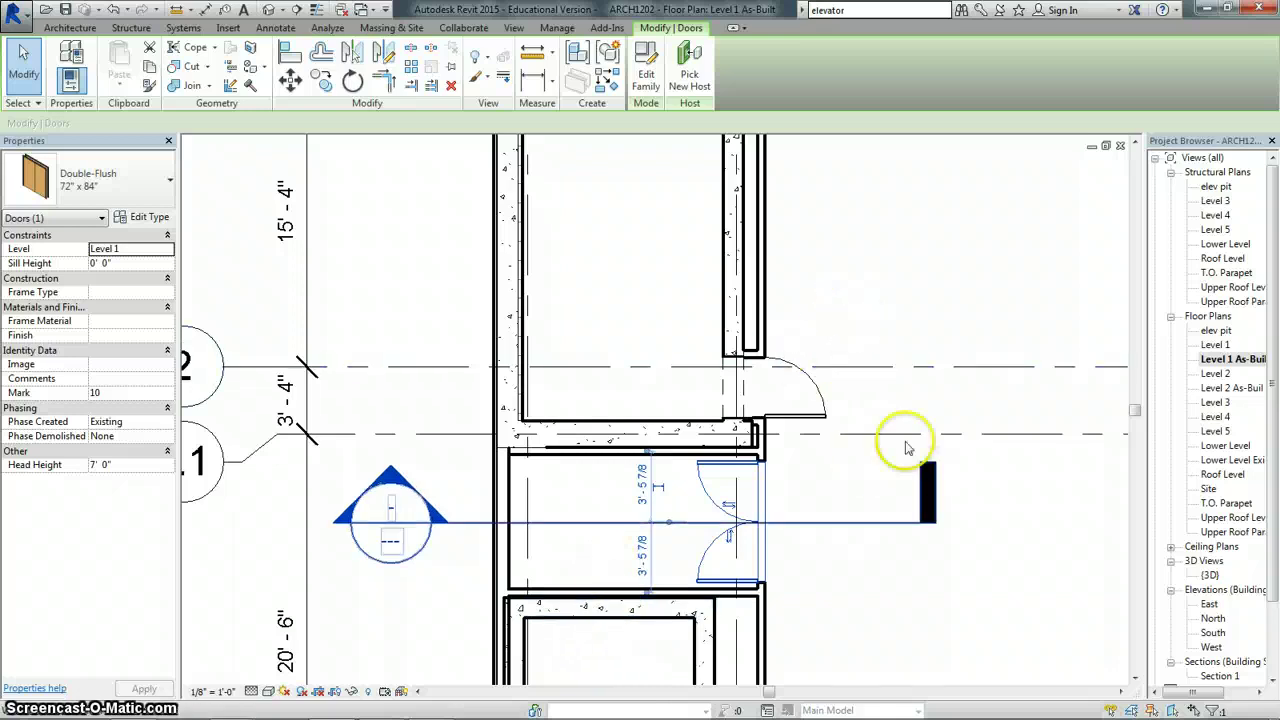
left_click(850, 460)
Step: Check the double-flush door beside the single-flush door in the 3D view
scroll(809, 477, "down", 3)
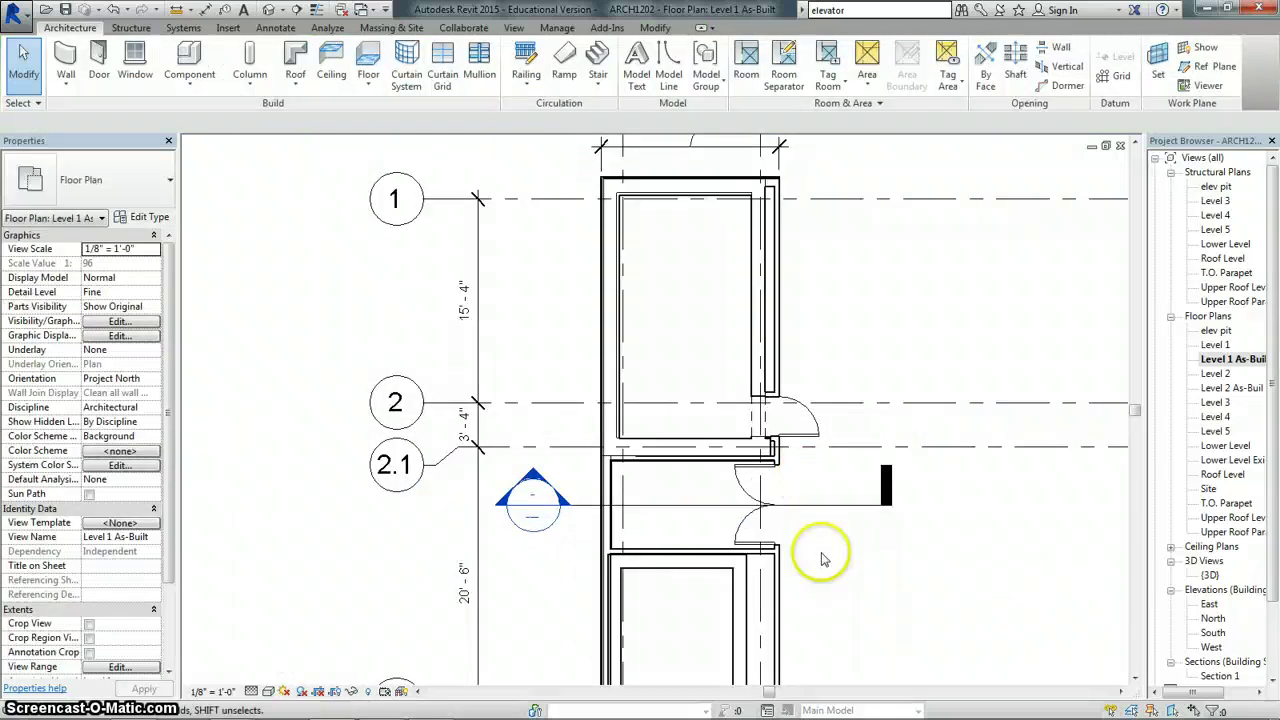
double_click(1210, 575)
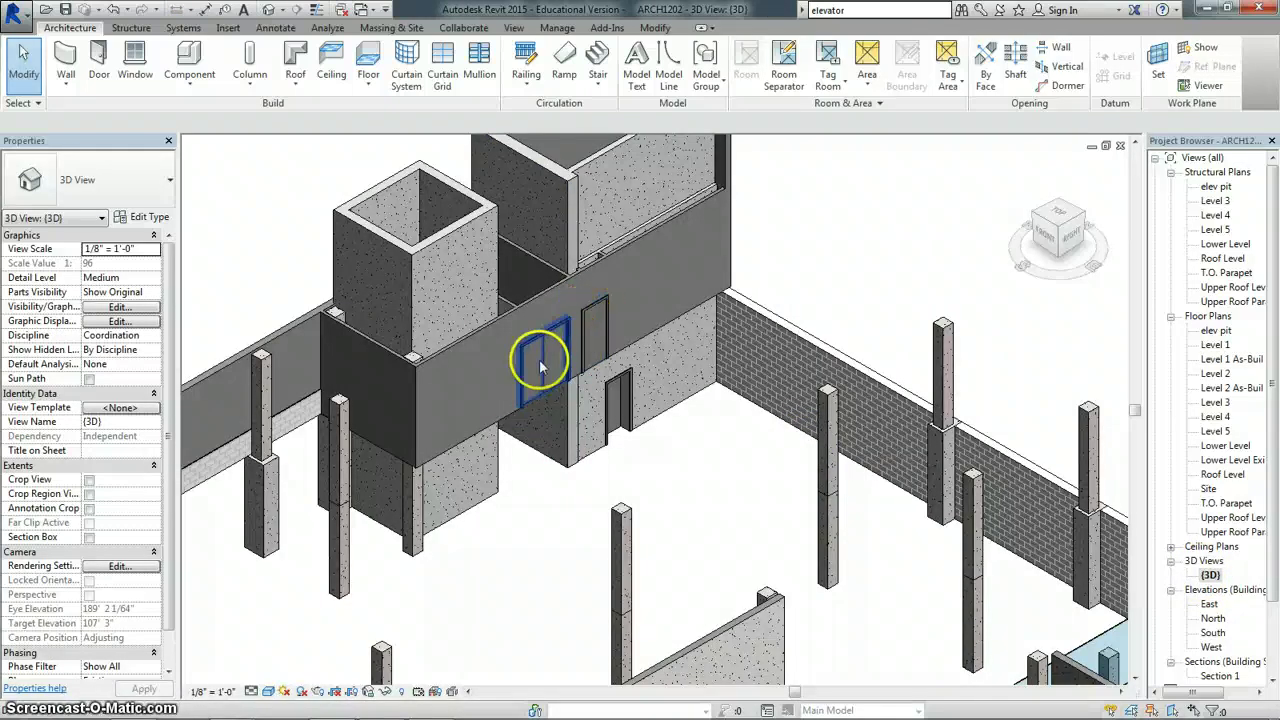
scroll(534, 428, "up", 3)
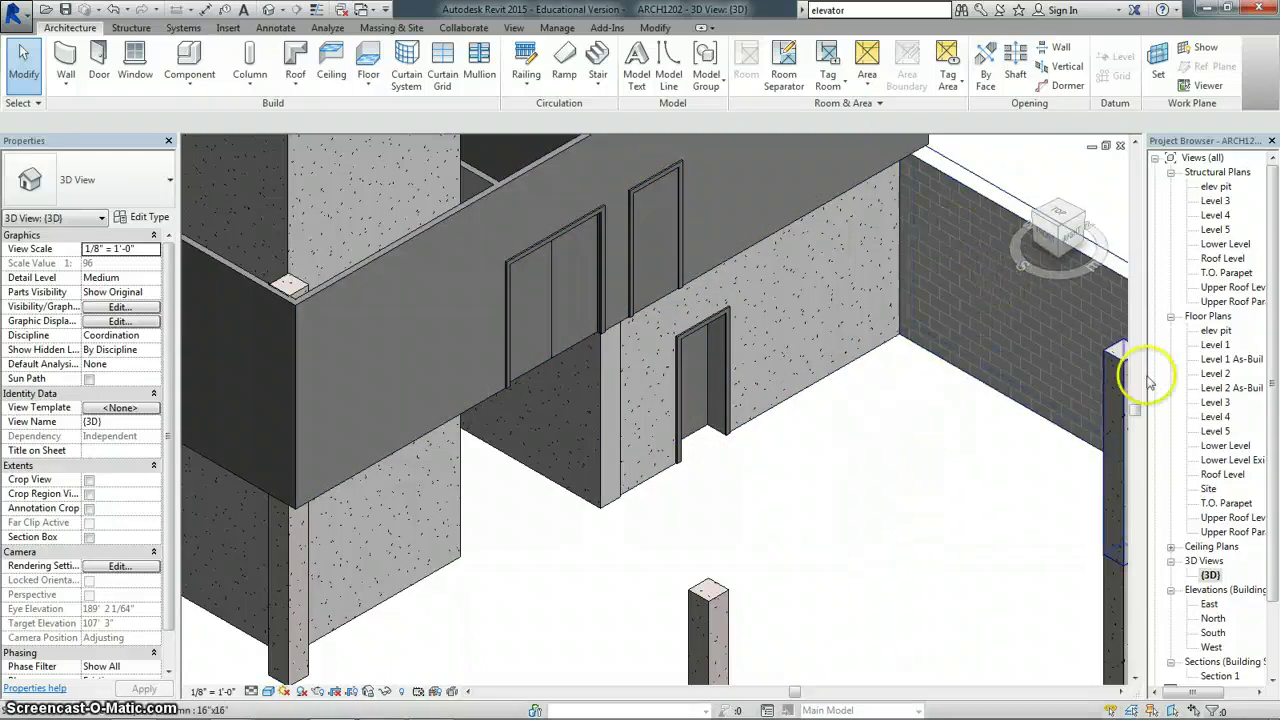
Step: On Level 1 As-Built, place a Single-Flush 36" x 84" door in the grid B side of the lower concrete shaft, just above grid 5.5, swinging outward
double_click(1231, 359)
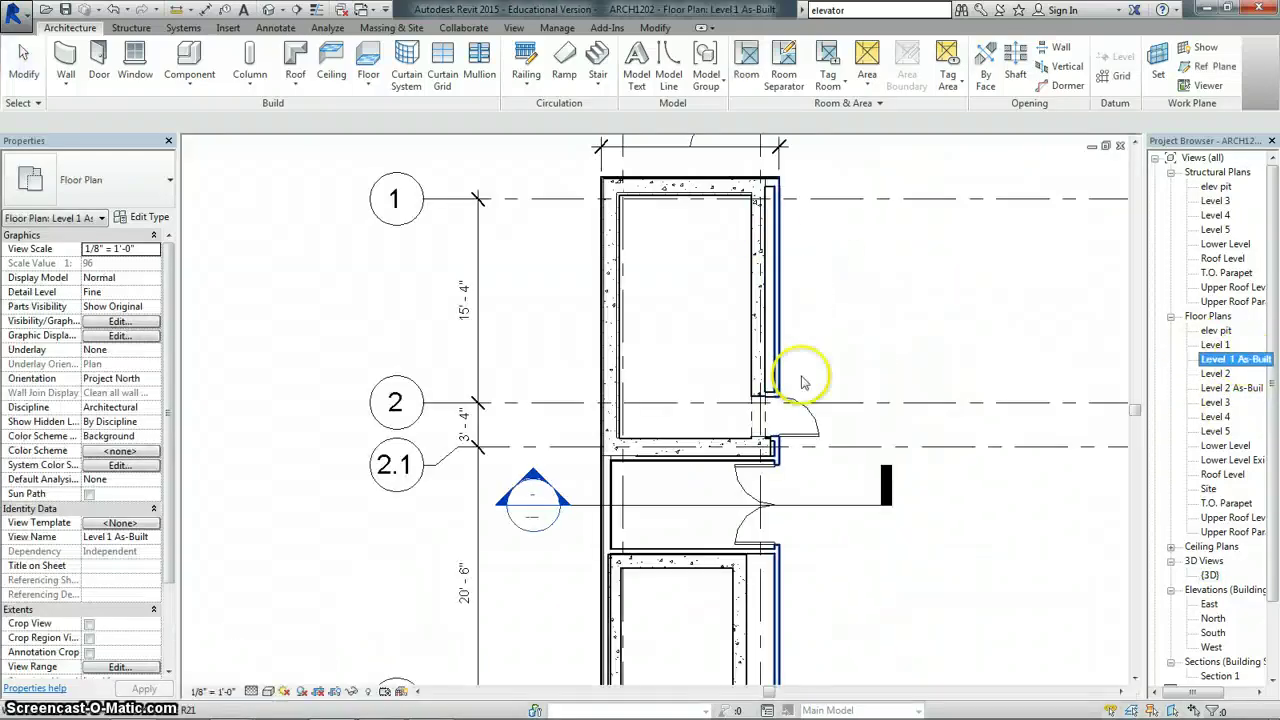
left_click(879, 300)
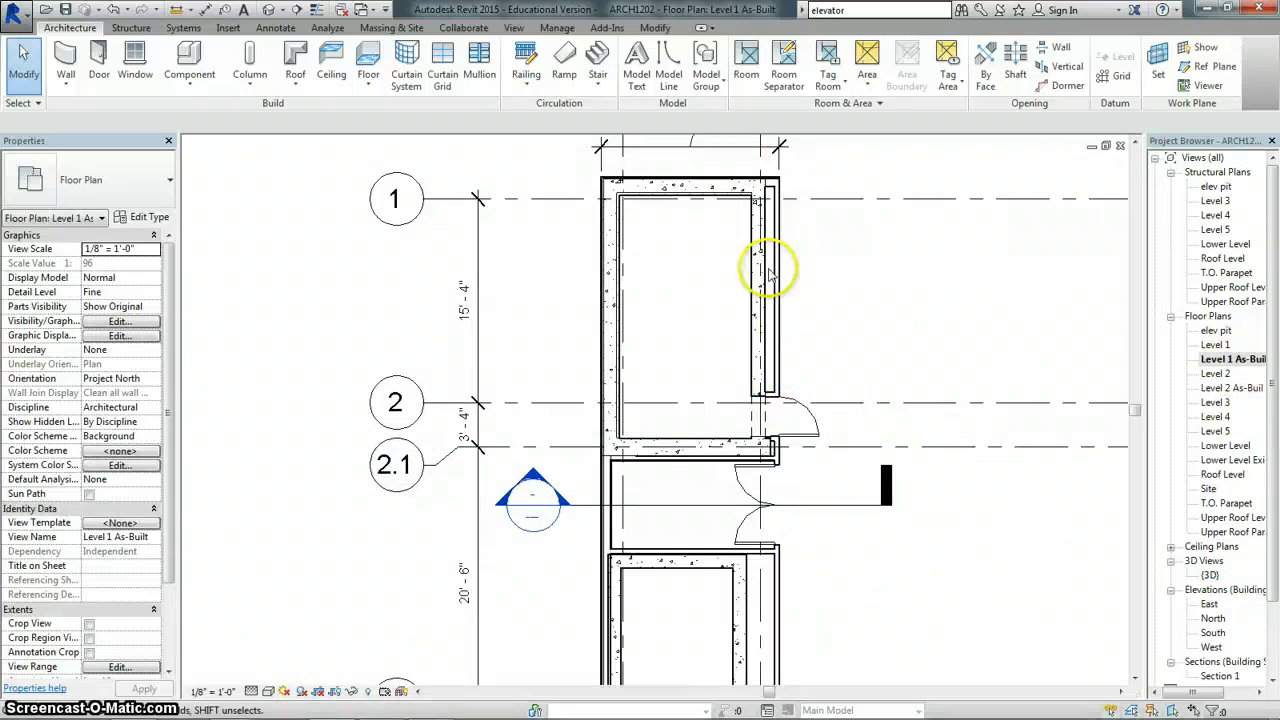
scroll(657, 286, "down", 4)
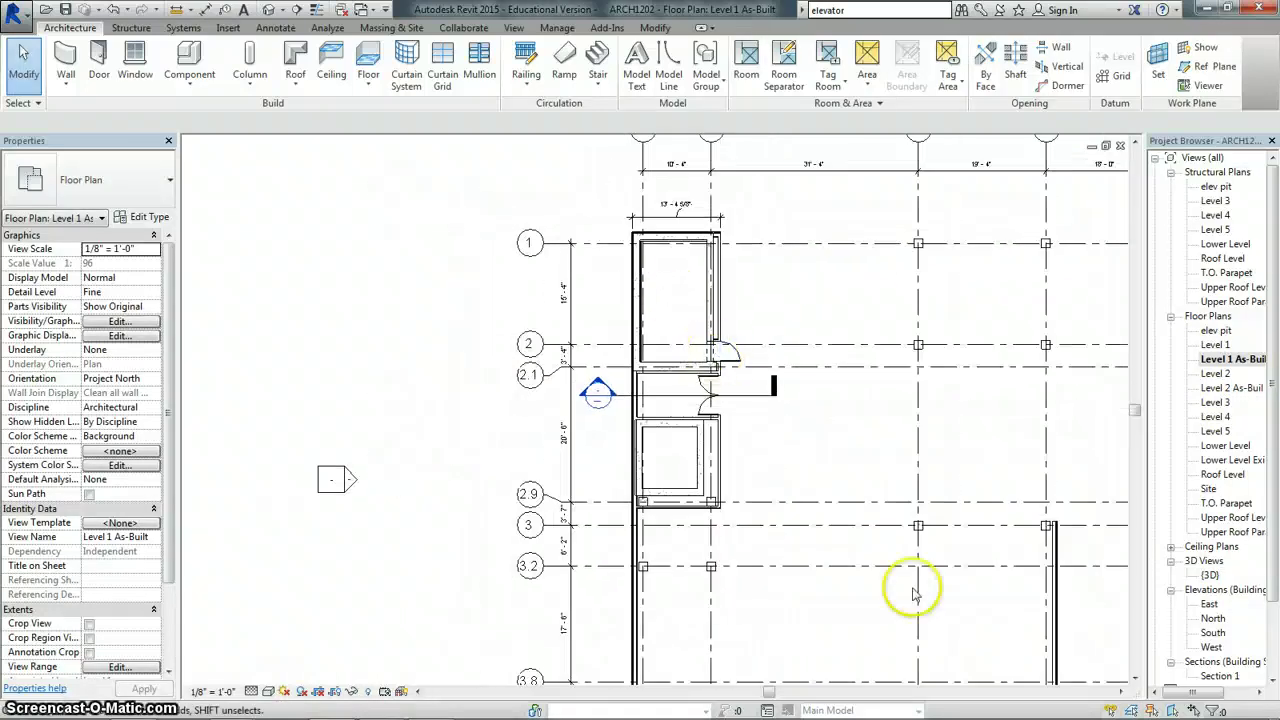
scroll(791, 431, "down", 2)
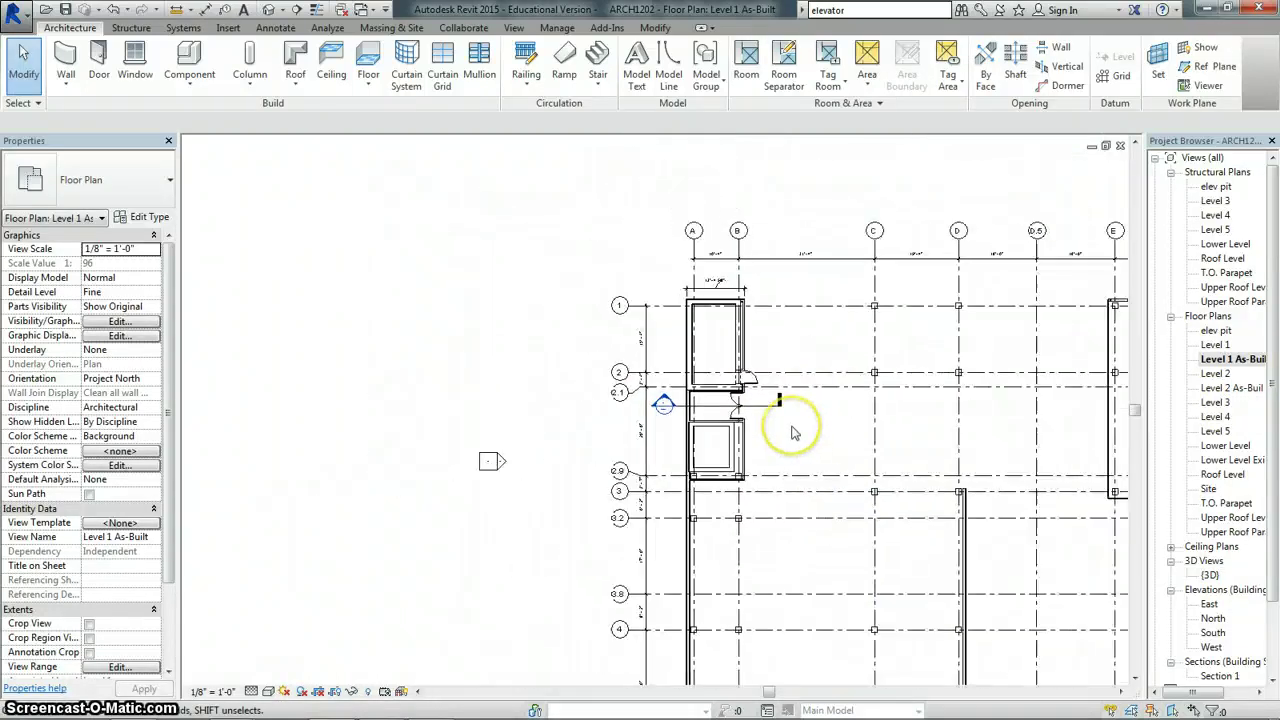
scroll(791, 431, "down", 2)
scroll(755, 652, "down", 2)
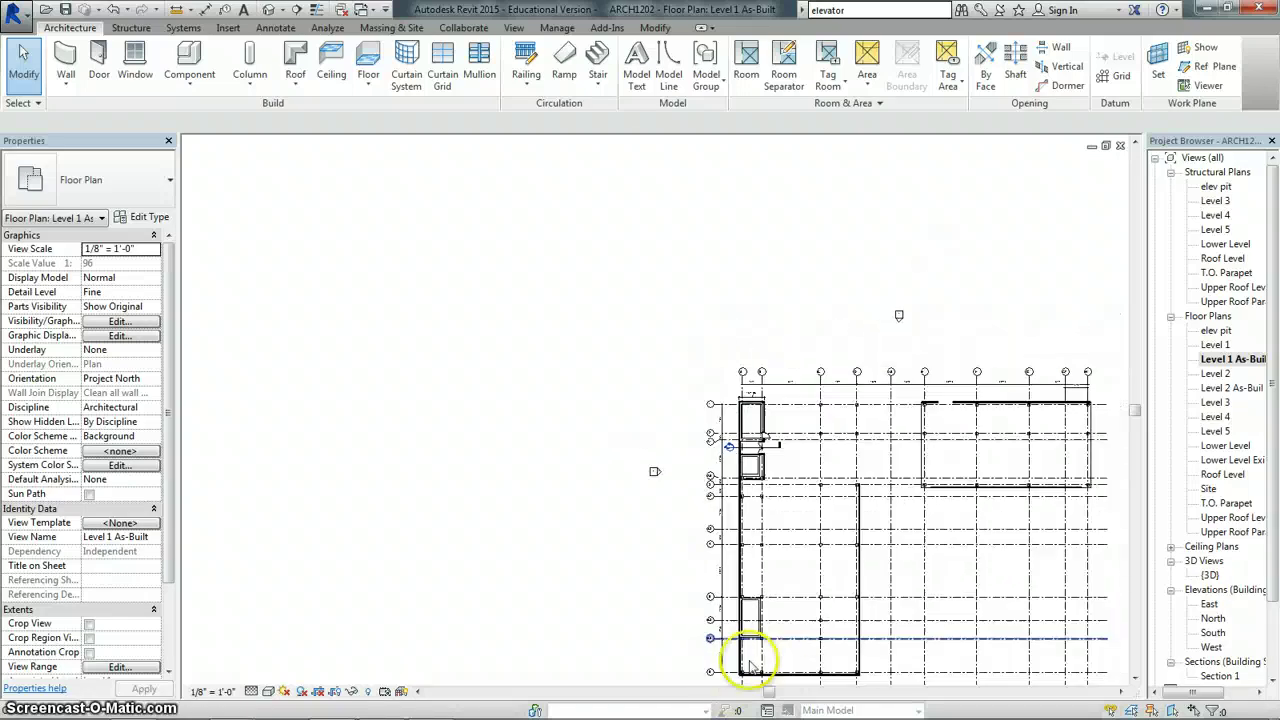
scroll(757, 648, "up", 6)
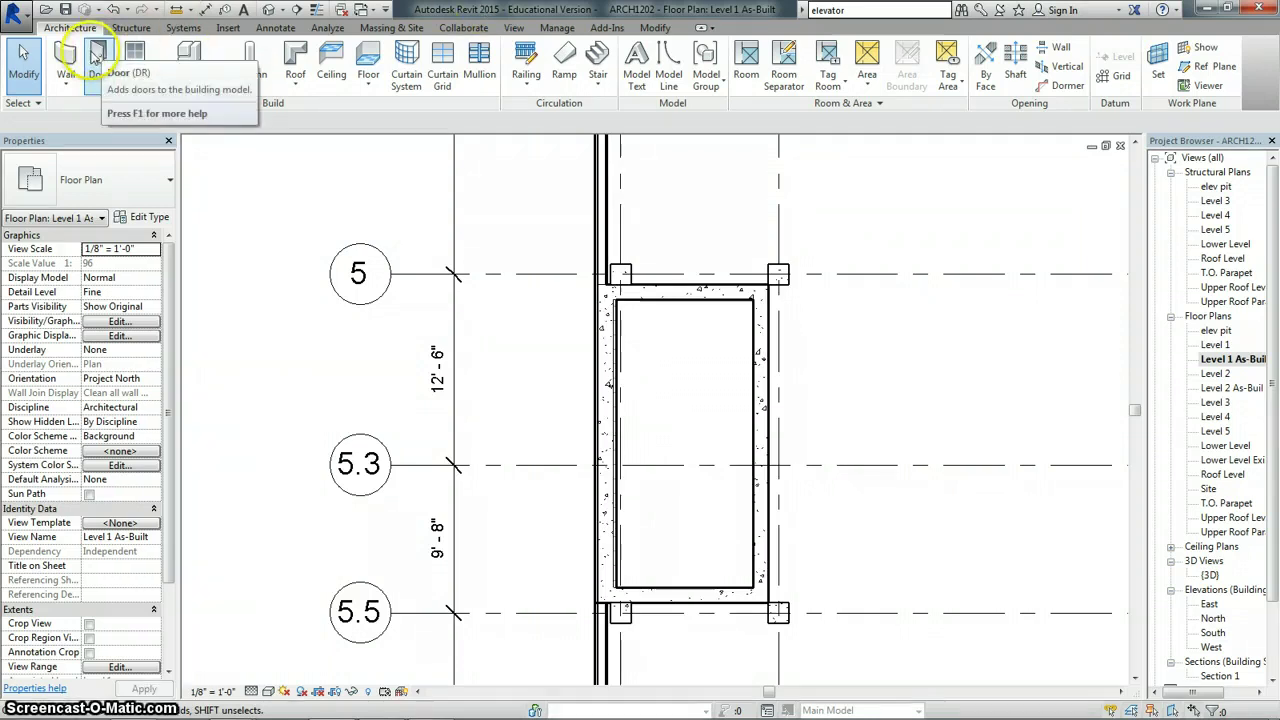
left_click(96, 55)
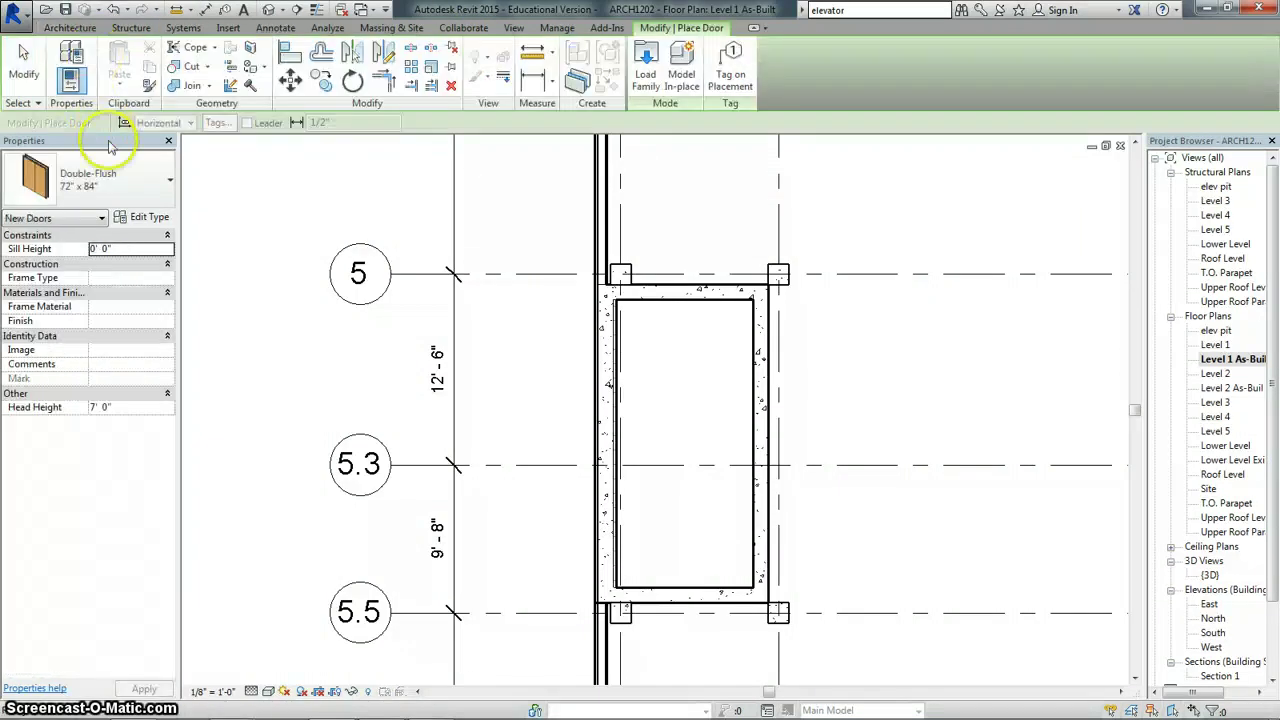
left_click(168, 180)
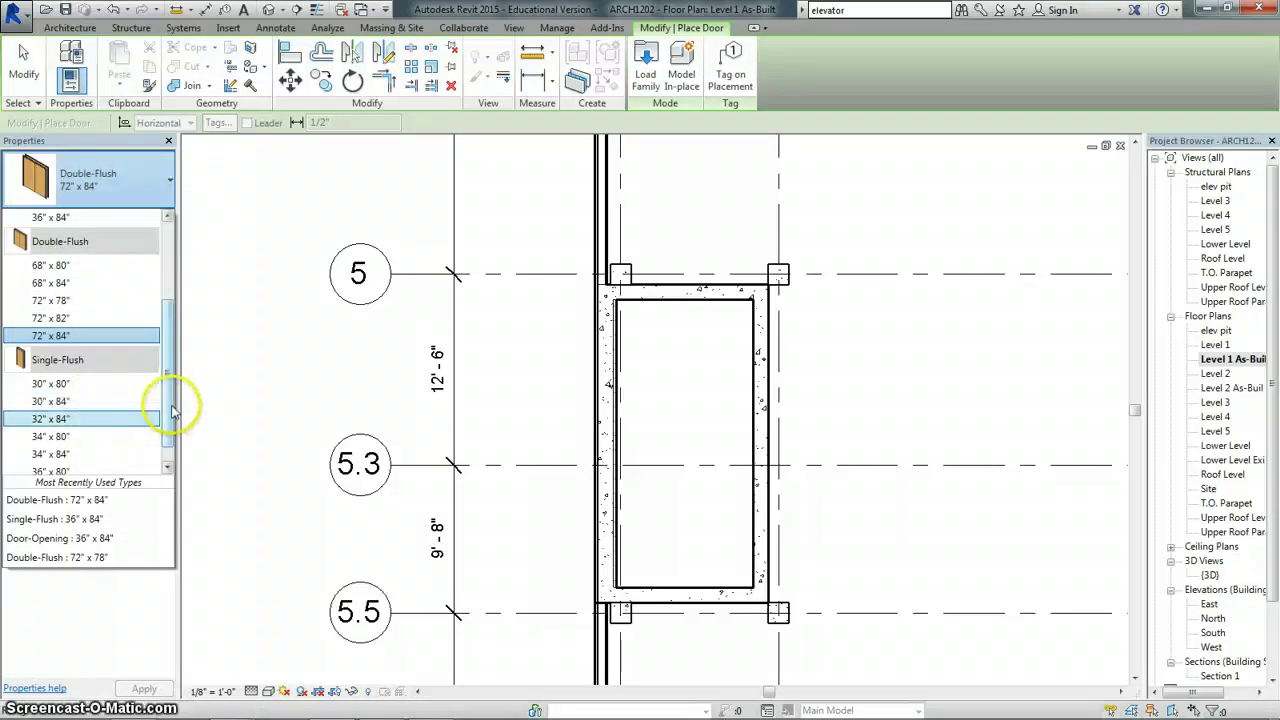
left_click_drag(172, 410, 173, 435)
left_click(82, 466)
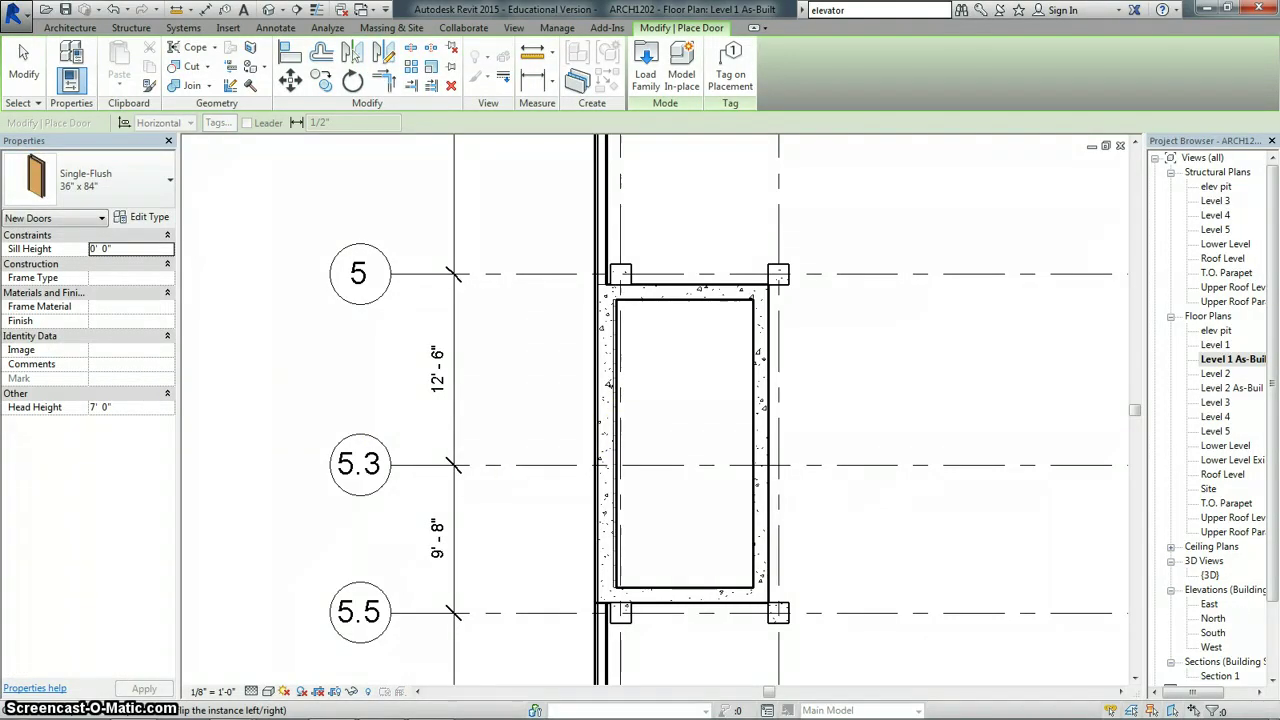
left_click(765, 560)
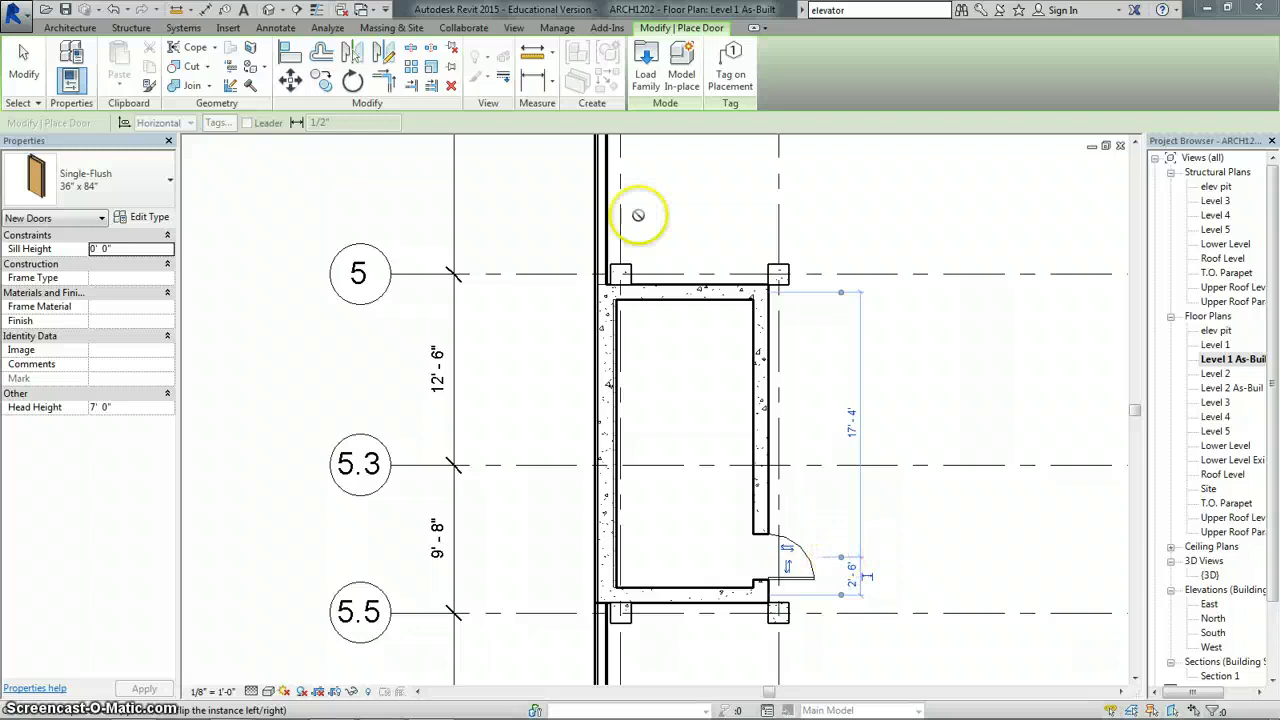
left_click(22, 62)
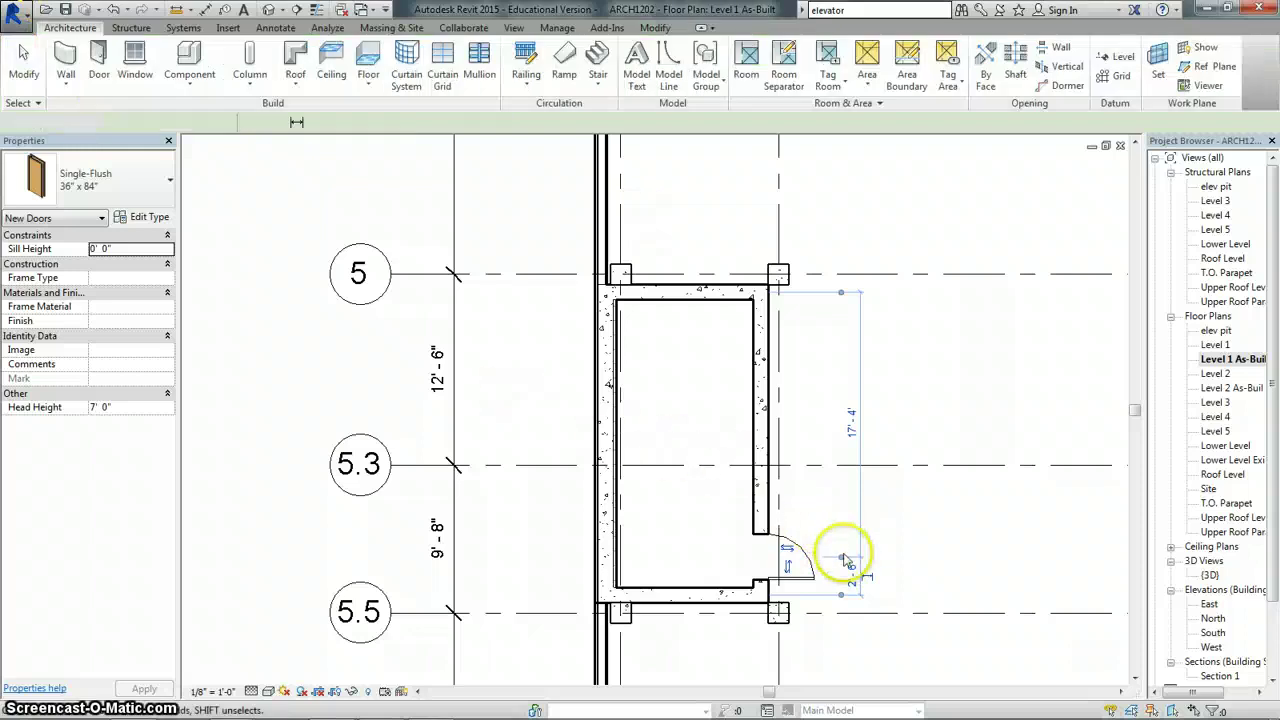
Step: Select the single-flush door above grid 5.5 and shift its temporary dimension's witness line from the door center to the jamb farther from grid 5.5
left_click(811, 586)
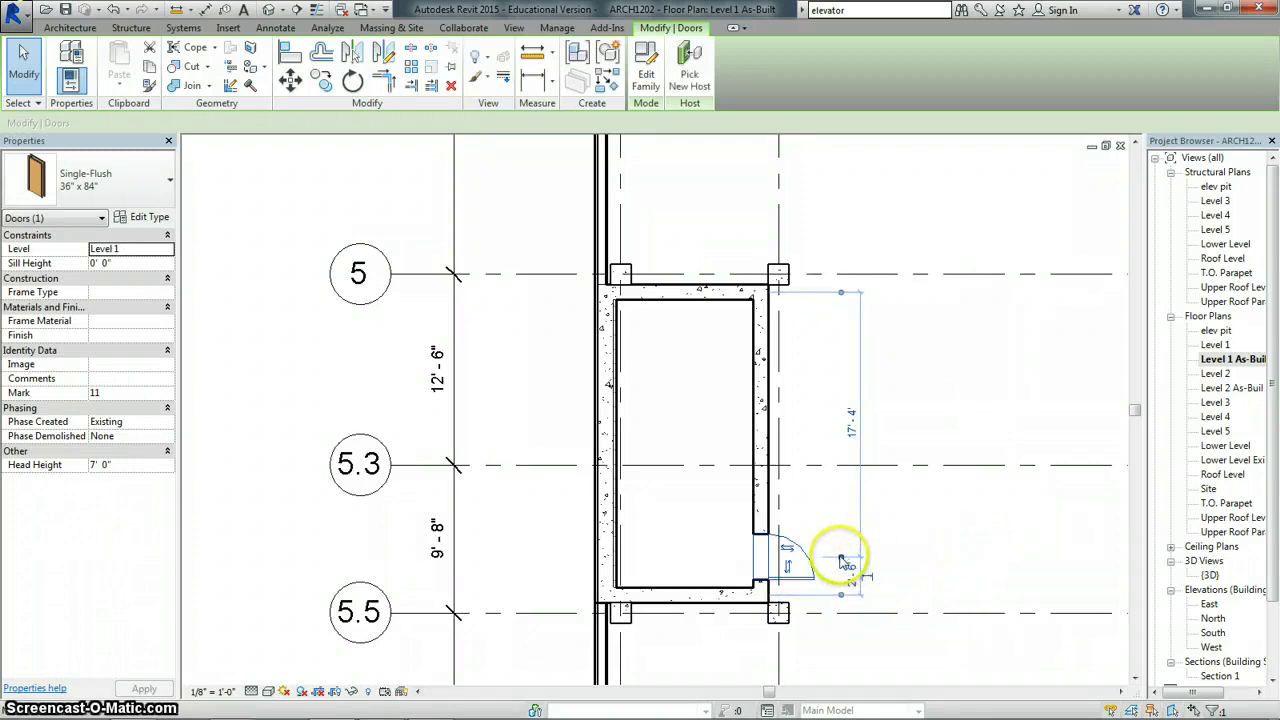
left_click(845, 563)
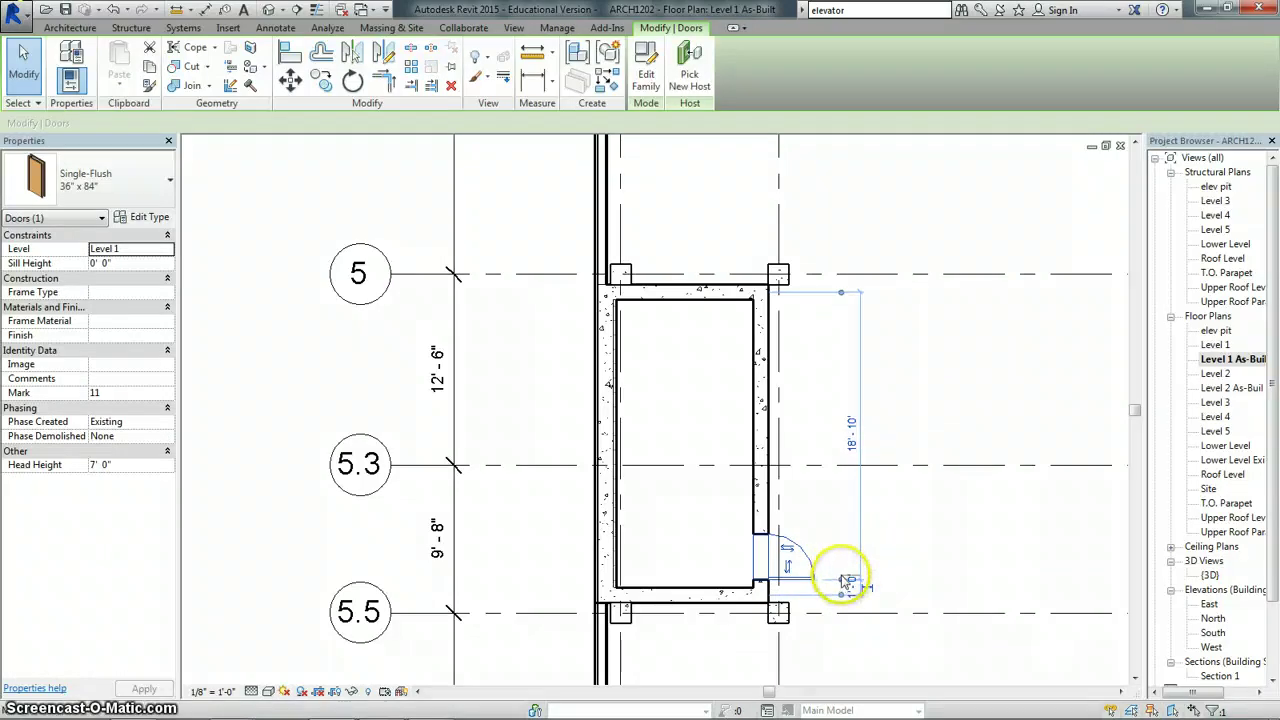
left_click(844, 586)
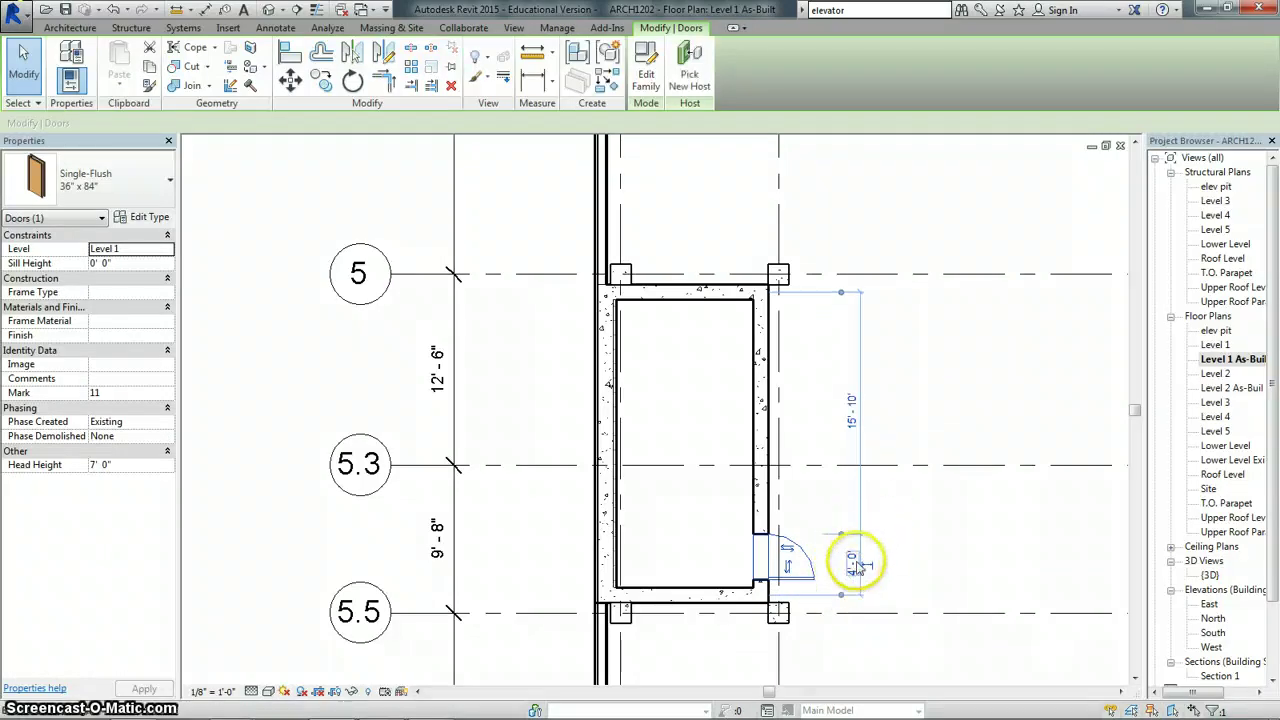
Step: Set the distance from the shaft's grid 5.5 wall to the door's far jamb to 6' 0"
left_click(853, 566)
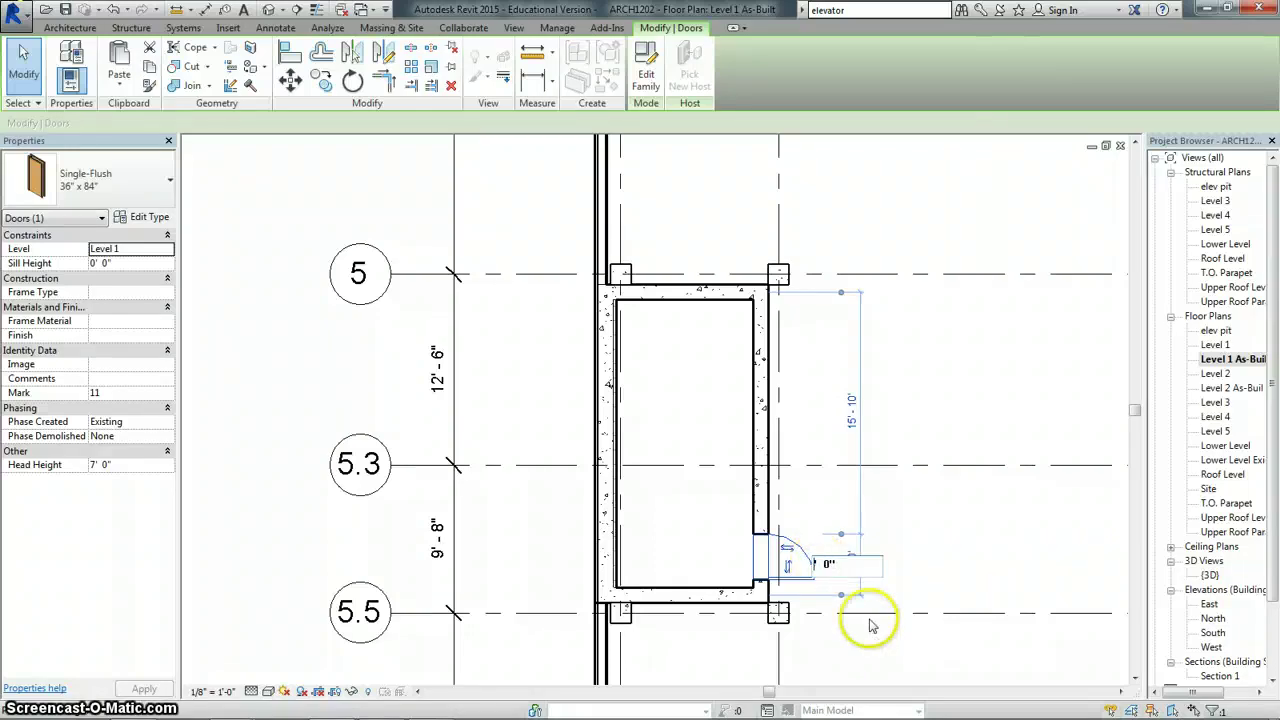
type("6' 0\"")
key("Return")
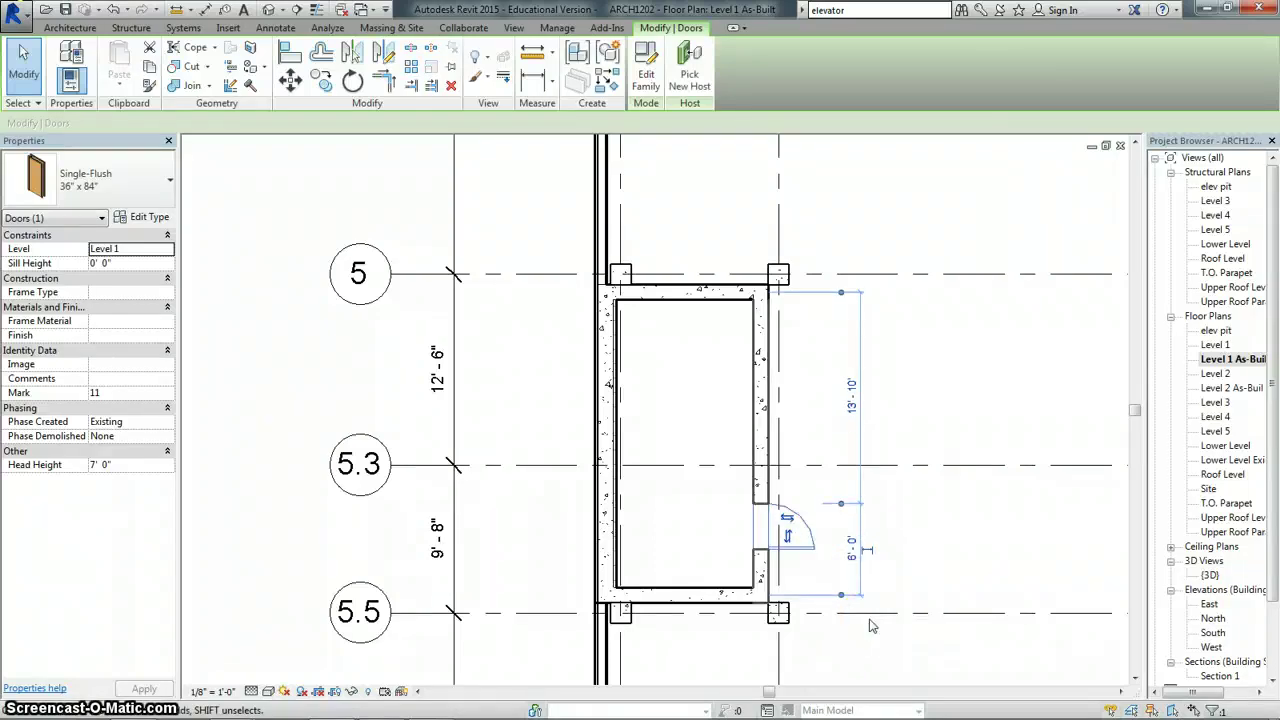
Step: Set the door's far-jamb distance from the shaft's grid 5.5 wall to 4' 0"
left_click(852, 556)
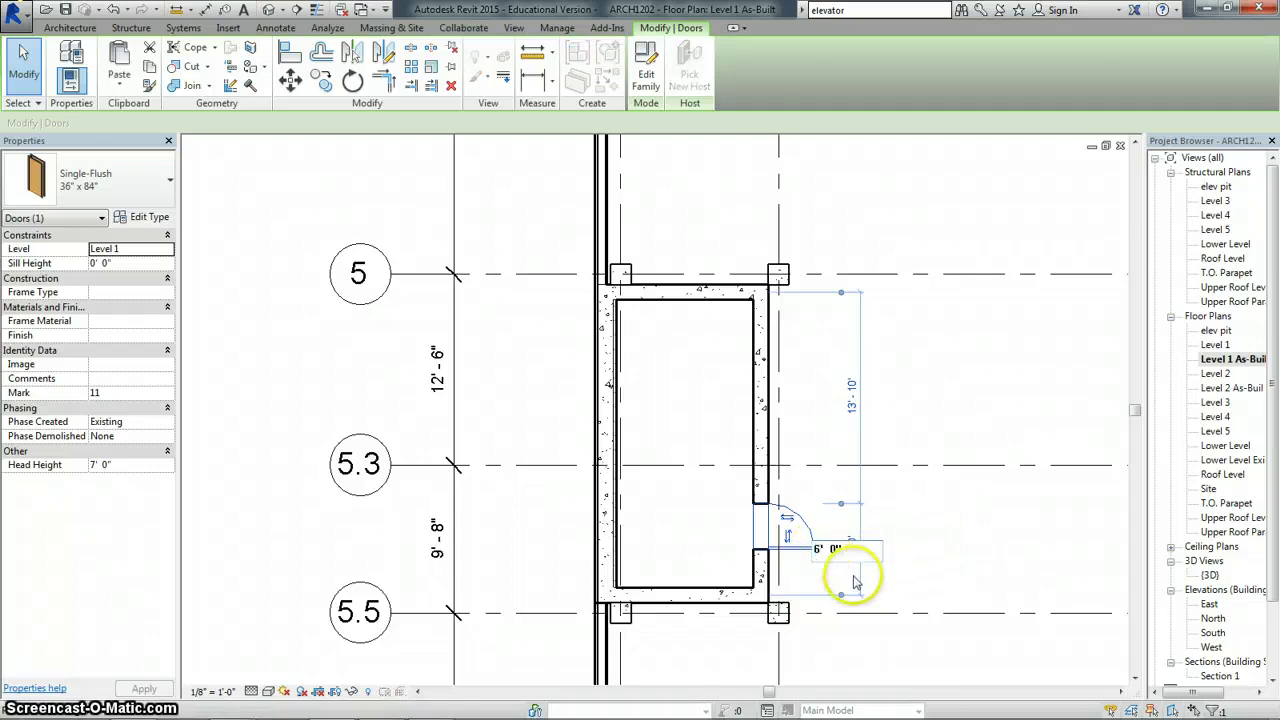
type("4' 0\"")
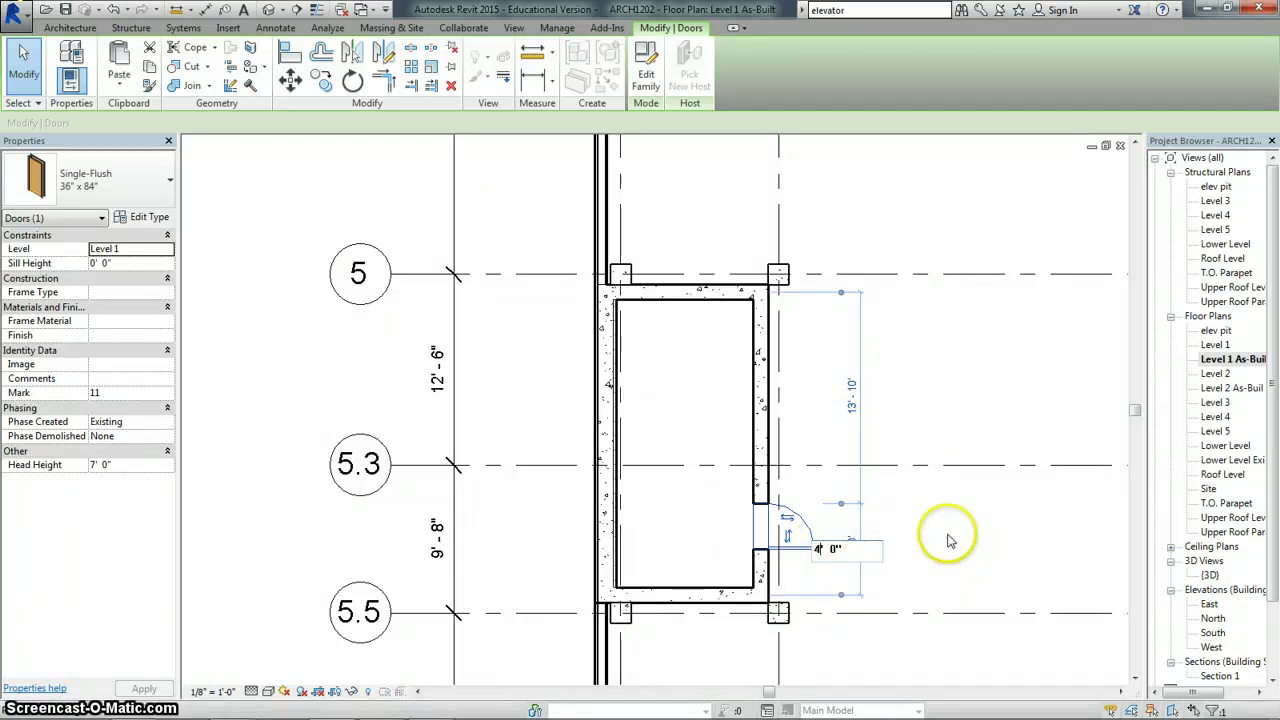
key("Return")
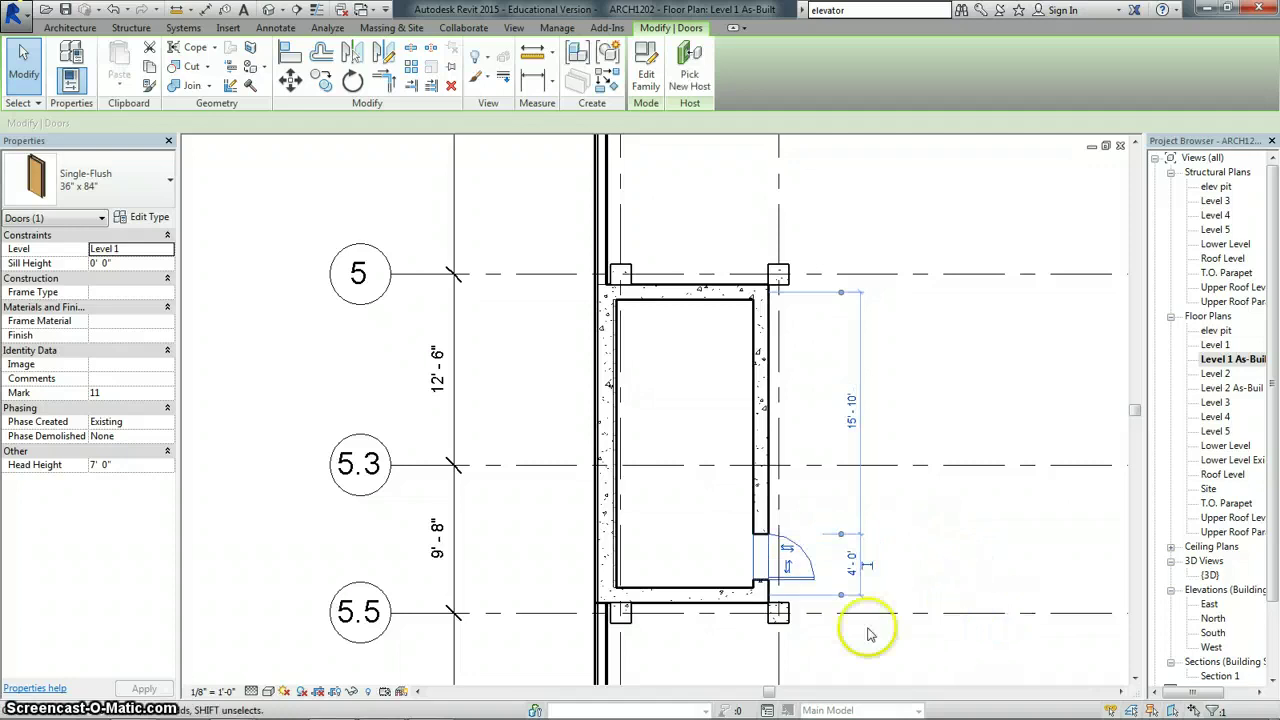
Step: Inspect the new single-flush door in the lower shaft and the other shaft doors in the 3D view
double_click(1210, 576)
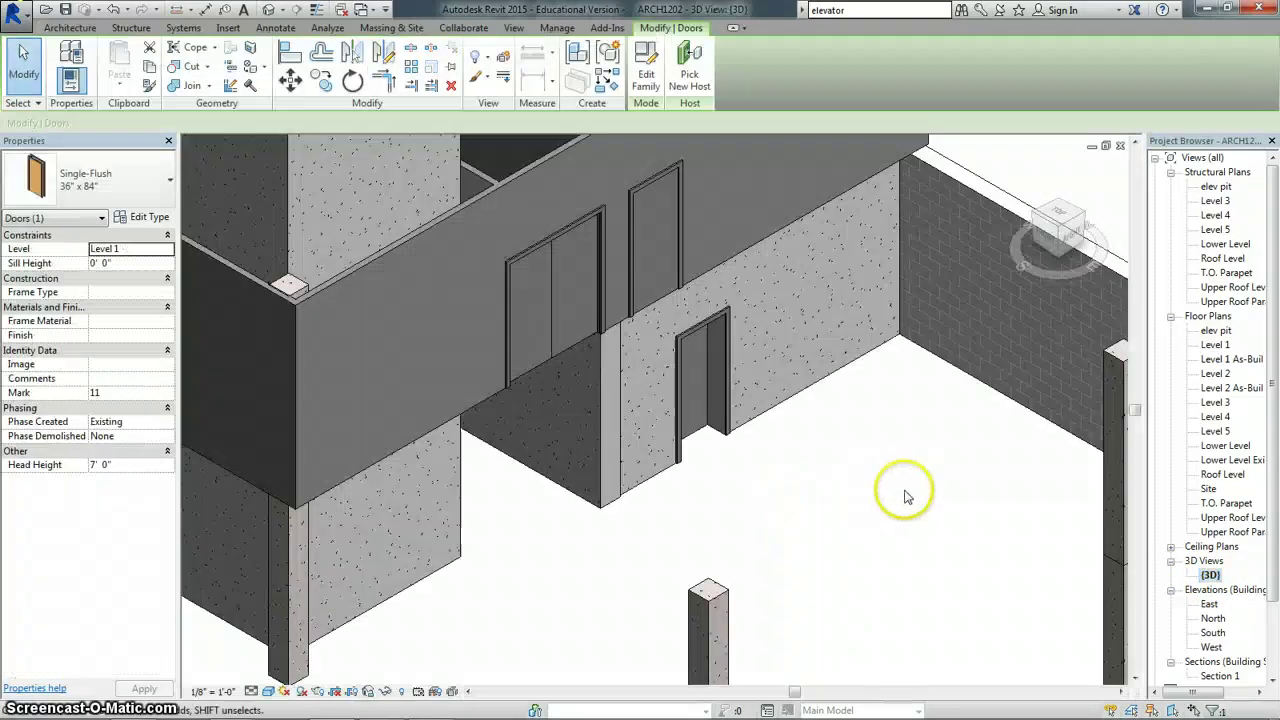
scroll(737, 517, "down", 5)
scroll(480, 640, "up", 5)
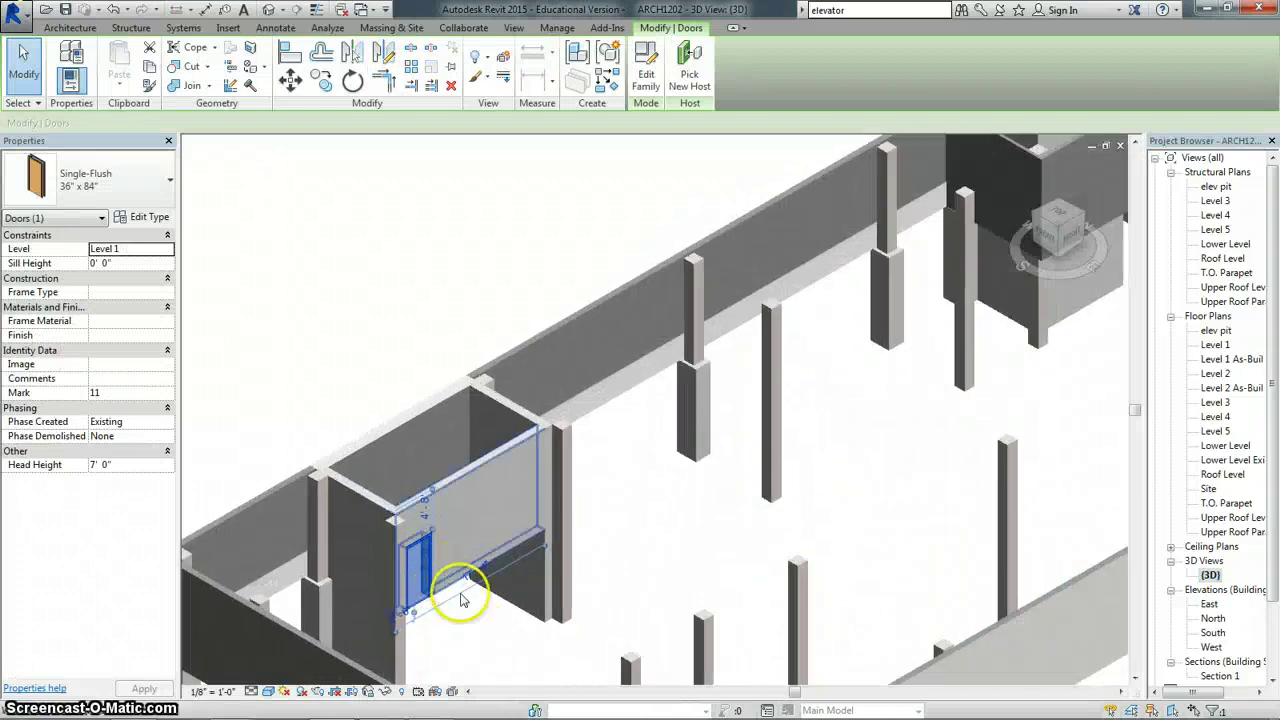
left_click(518, 638)
scroll(537, 638, "down", 5)
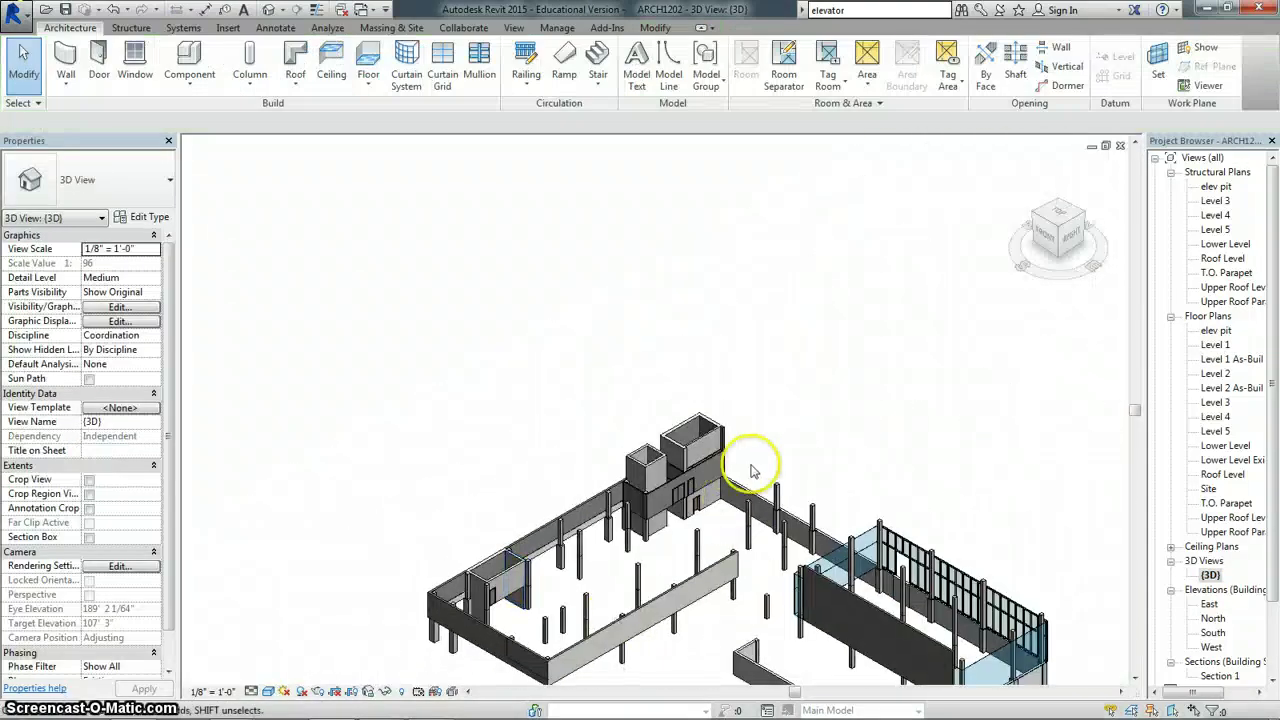
middle_click_drag(716, 660, 695, 633, "shift")
scroll(690, 625, "up", 3)
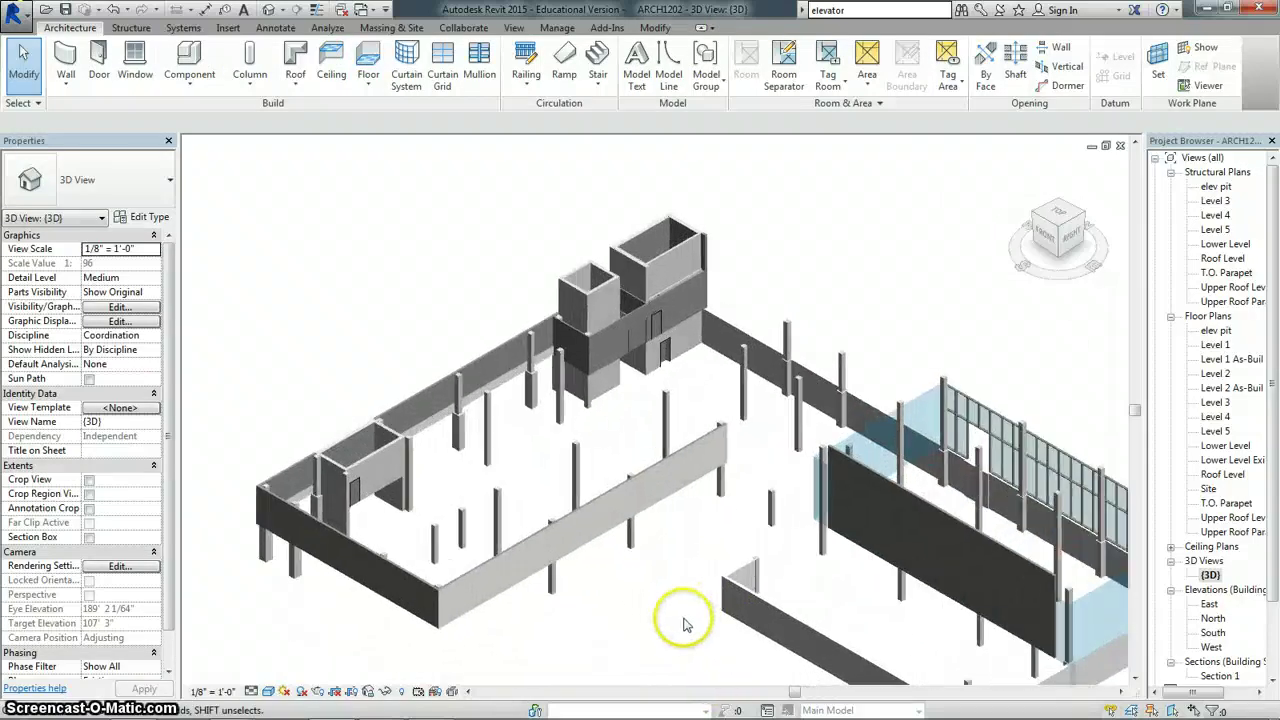